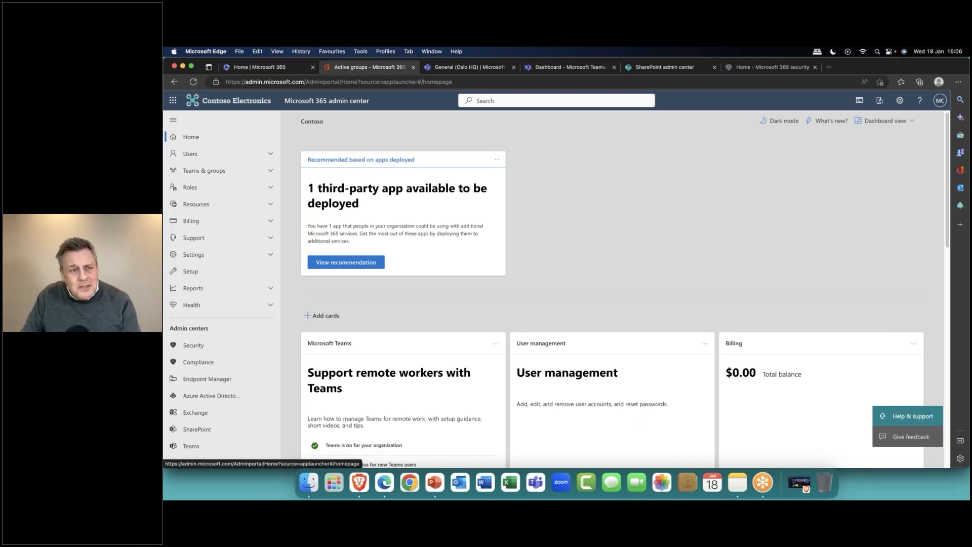
Display the list of active teams and groups in the Microsoft 365 admin center.
{"action": "left_click", "coordinate": [215, 170]}
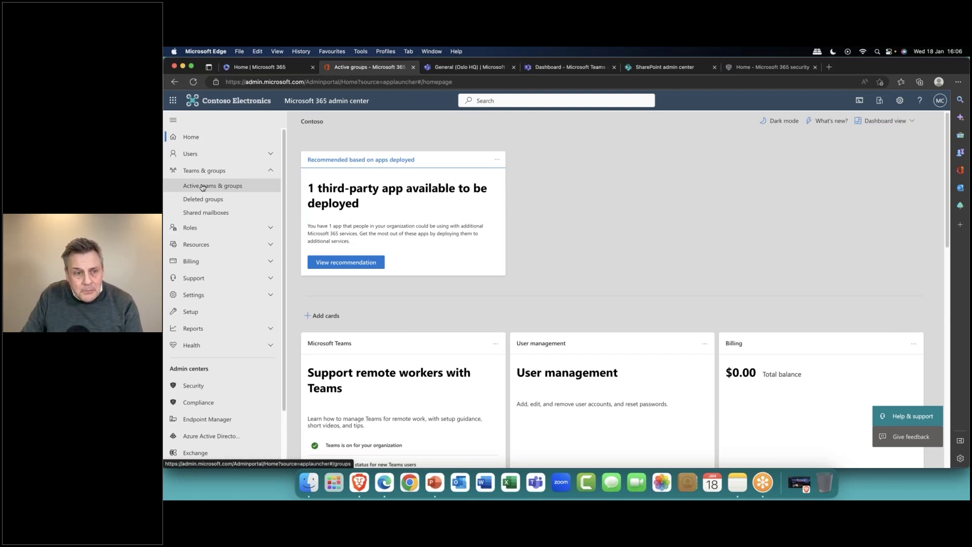
{"action": "right_click", "coordinate": [203, 188]}
{"action": "left_click", "coordinate": [523, 227]}
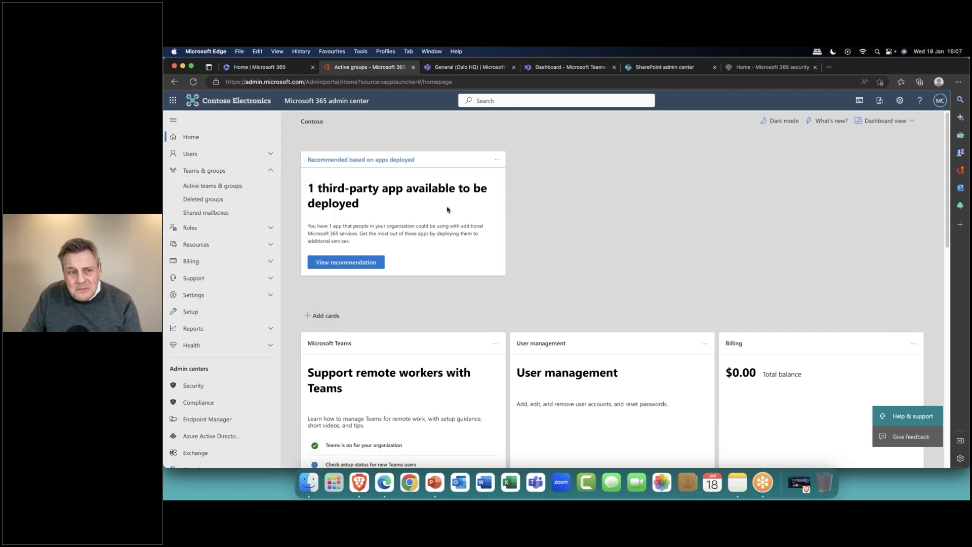
{"action": "left_click", "coordinate": [238, 187]}
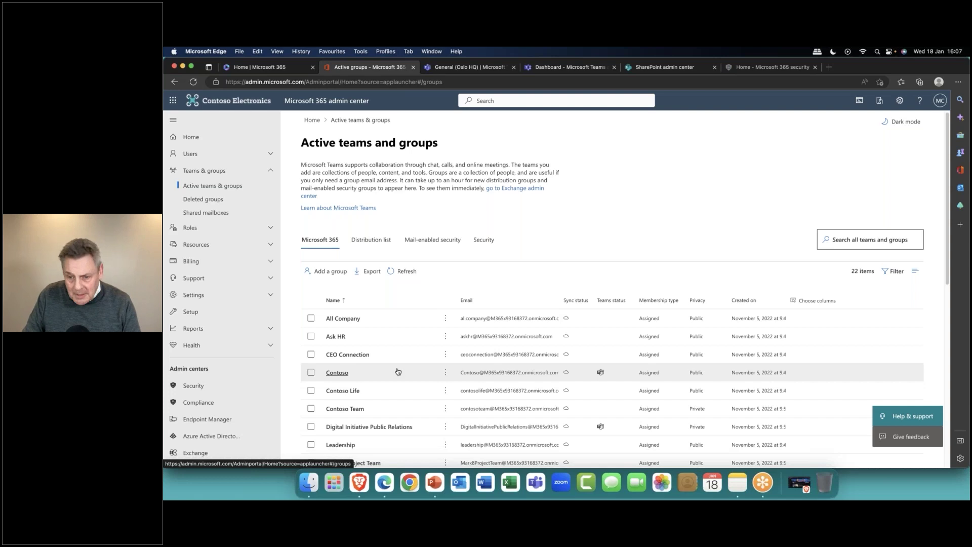
Examine the settings of the Office 365 Adoption group, close its details and clear its selection in the list.
{"action": "scroll", "coordinate": [399, 372], "scroll_direction": "down", "scroll_amount": 5}
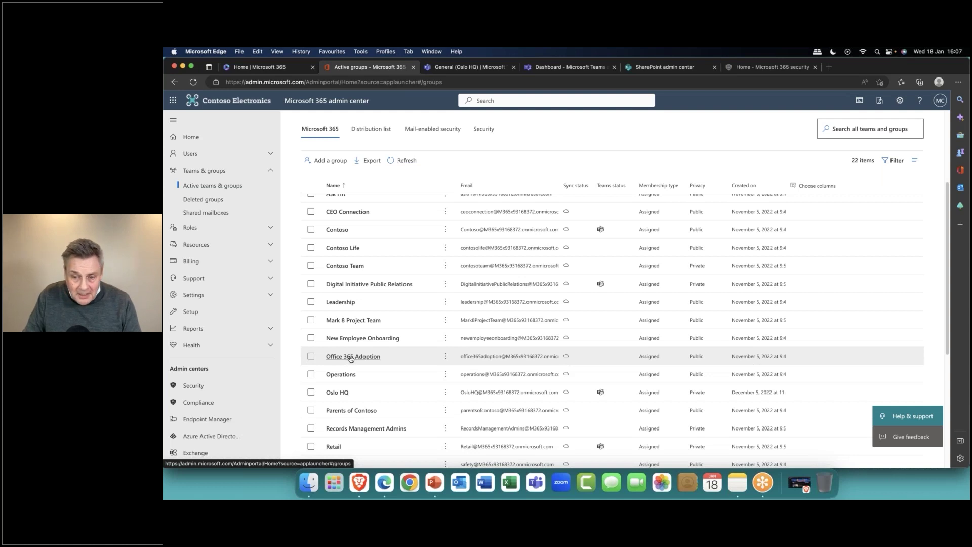
{"action": "left_click", "coordinate": [351, 357]}
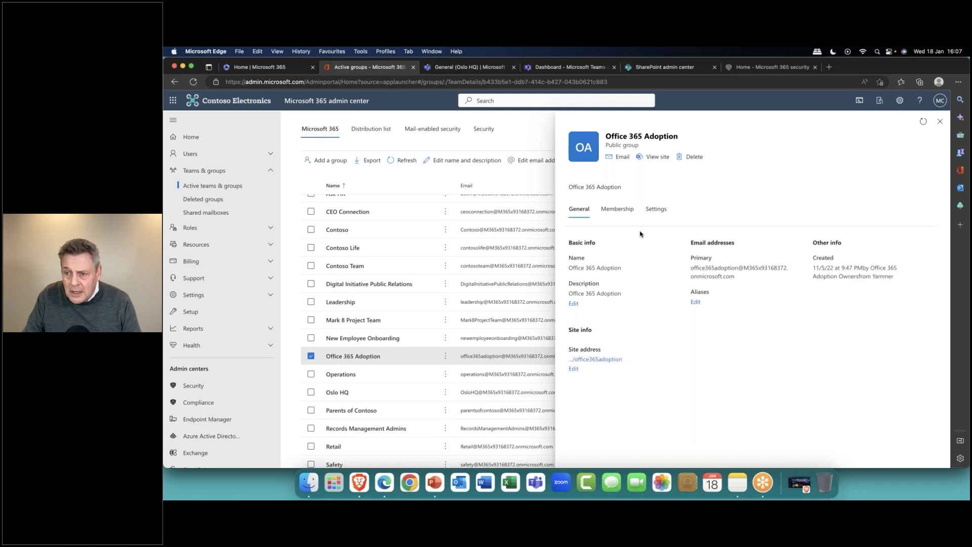
{"action": "left_click", "coordinate": [656, 211]}
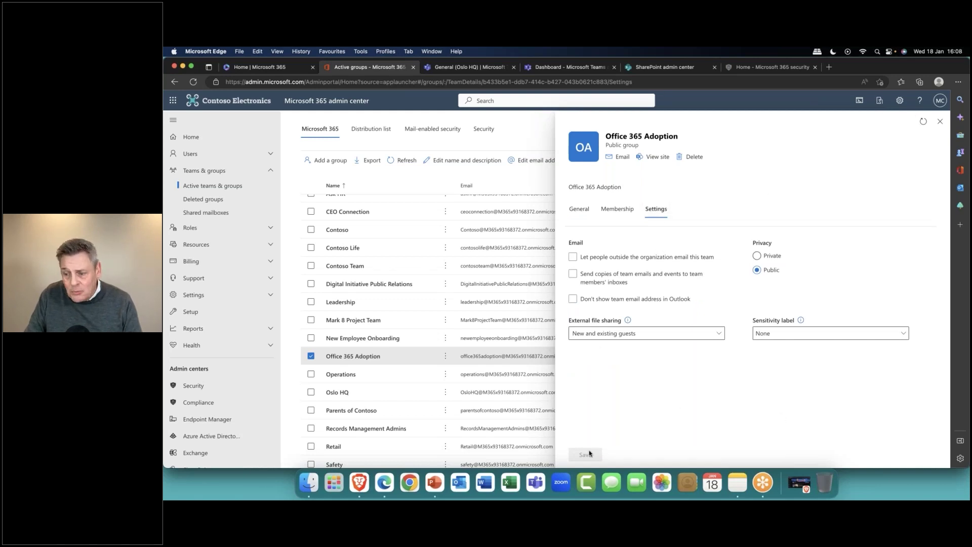
{"action": "left_click", "coordinate": [940, 121]}
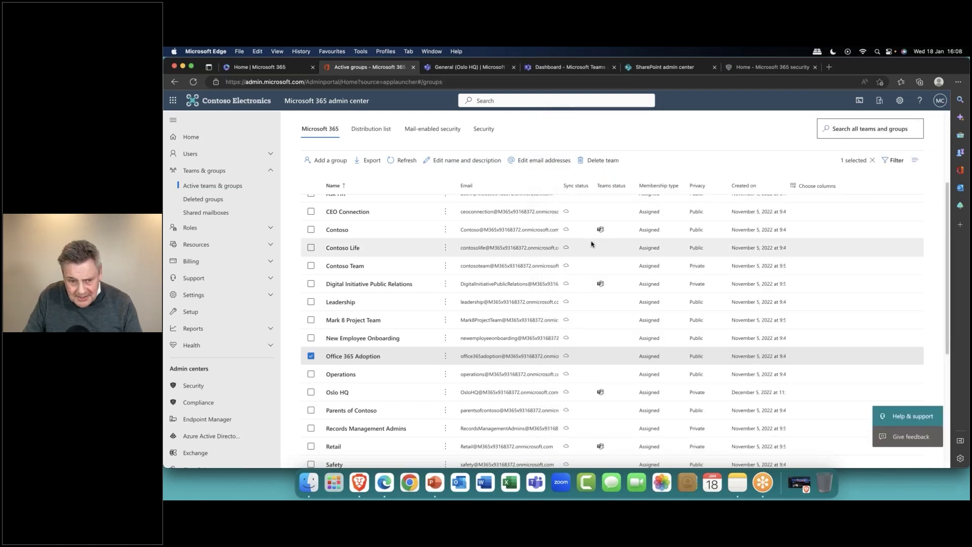
{"action": "left_click", "coordinate": [311, 356]}
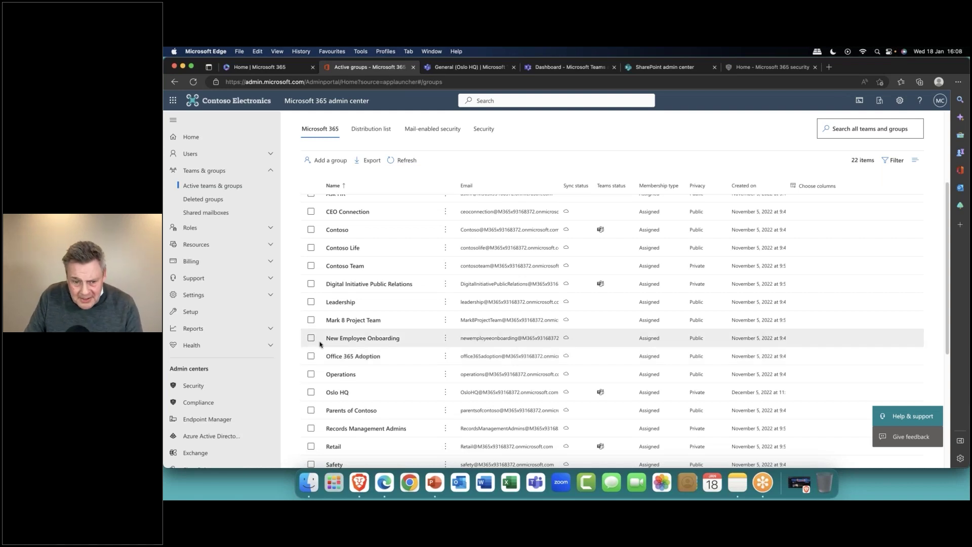
Open the settings of the Oslo HQ team and examine the options available for external file sharing.
{"action": "left_click", "coordinate": [345, 393]}
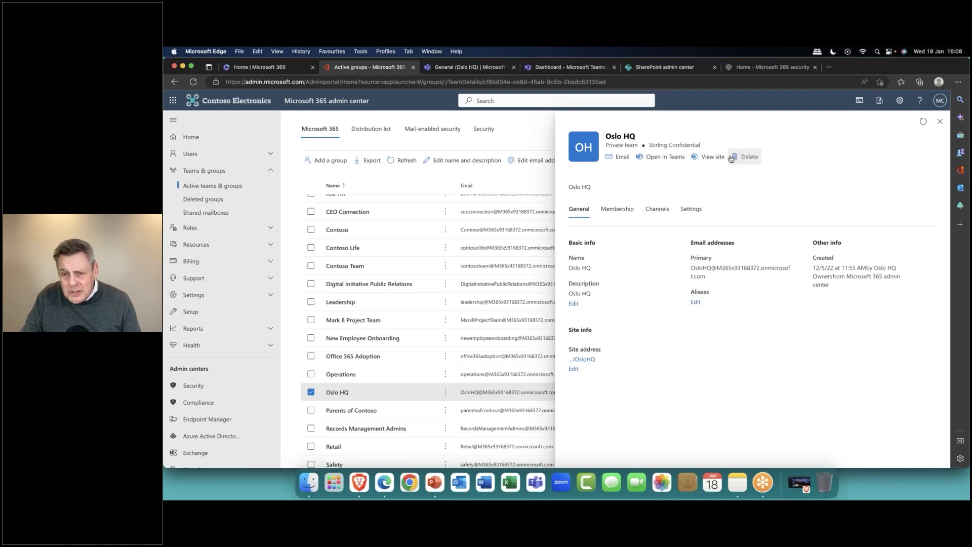
{"action": "left_click", "coordinate": [684, 209]}
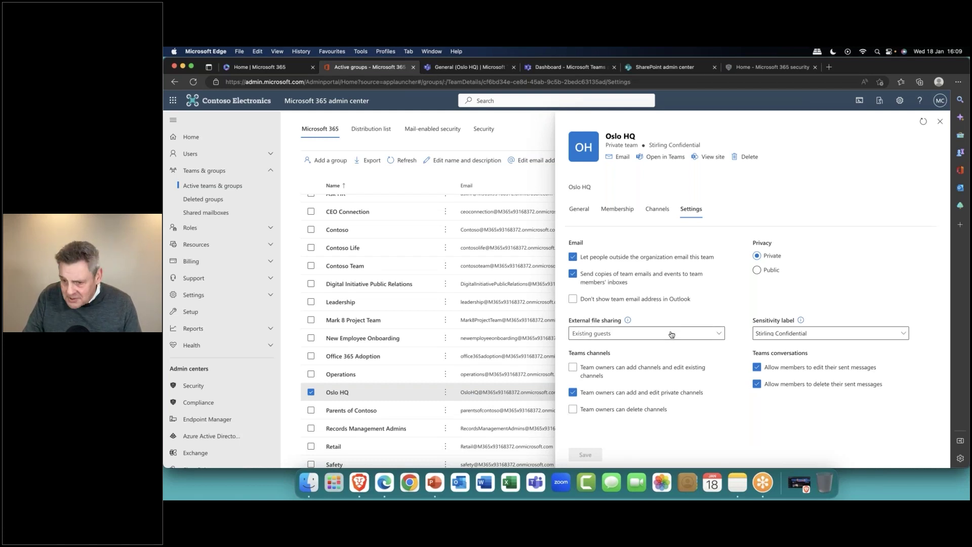
{"action": "left_click", "coordinate": [718, 336]}
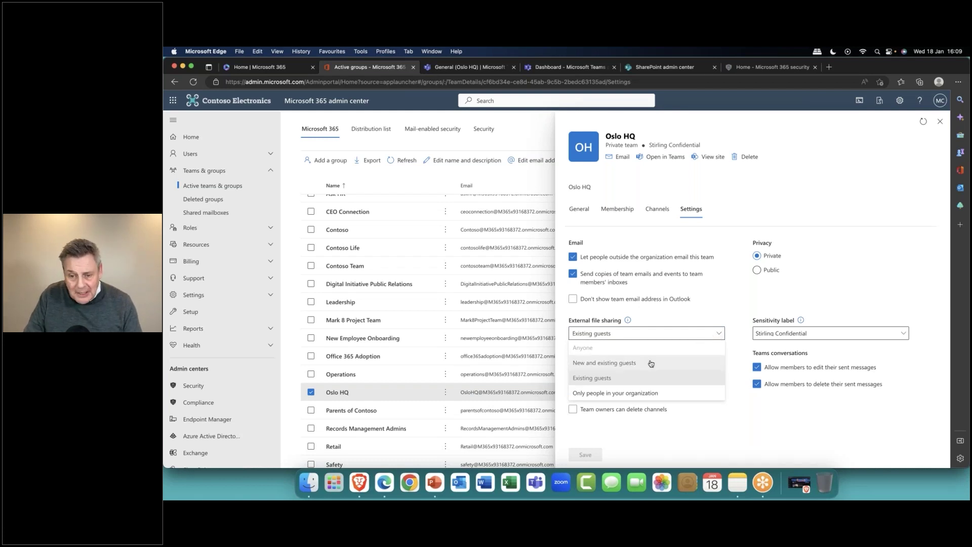
{"action": "left_click", "coordinate": [677, 330]}
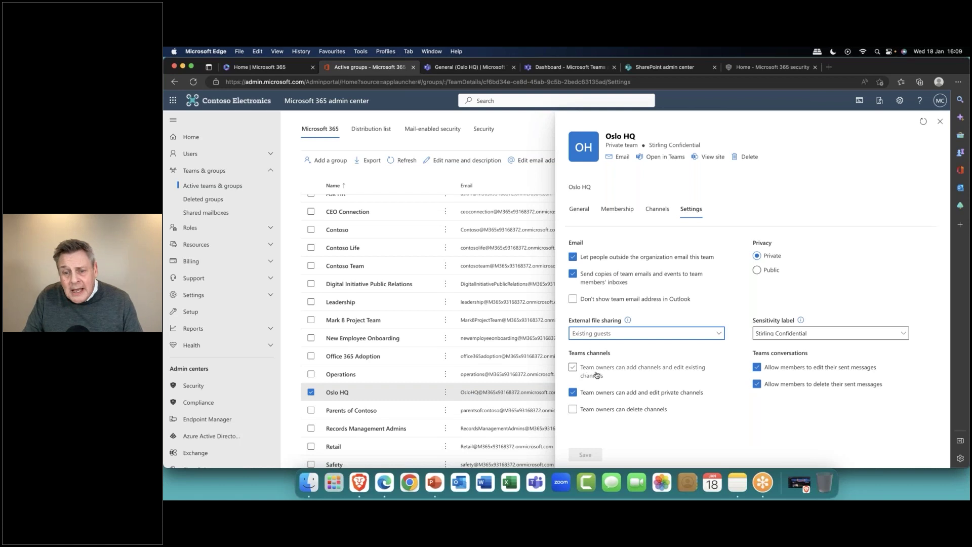
Allow Oslo HQ team owners to add channels and edit existing channels, check the sensitivity label choices, and save the team settings.
{"action": "left_click", "coordinate": [641, 374]}
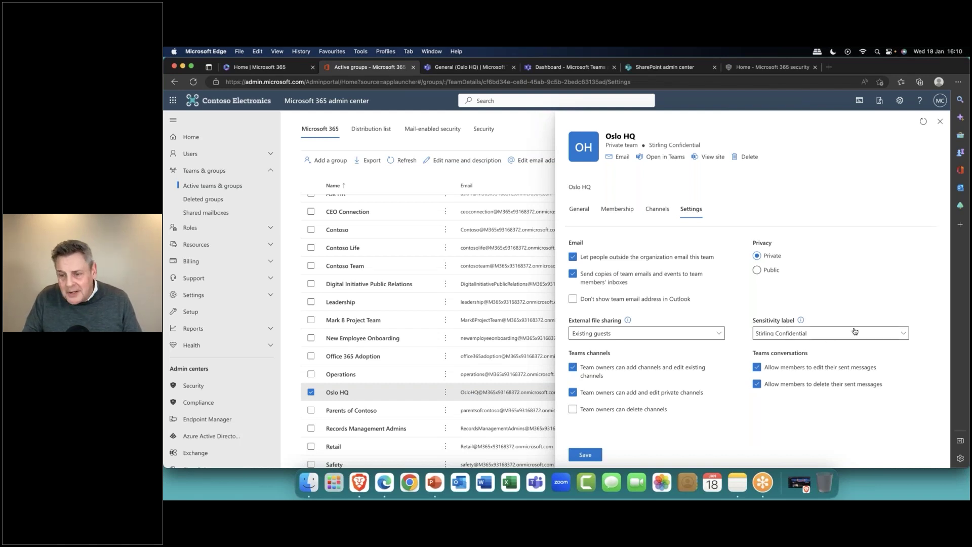
{"action": "left_click", "coordinate": [834, 334]}
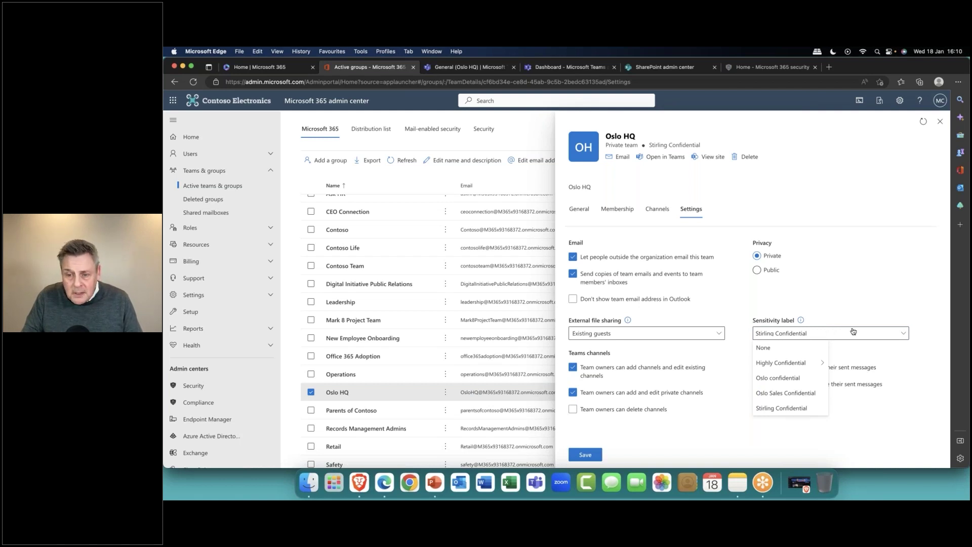
{"action": "left_click", "coordinate": [810, 303]}
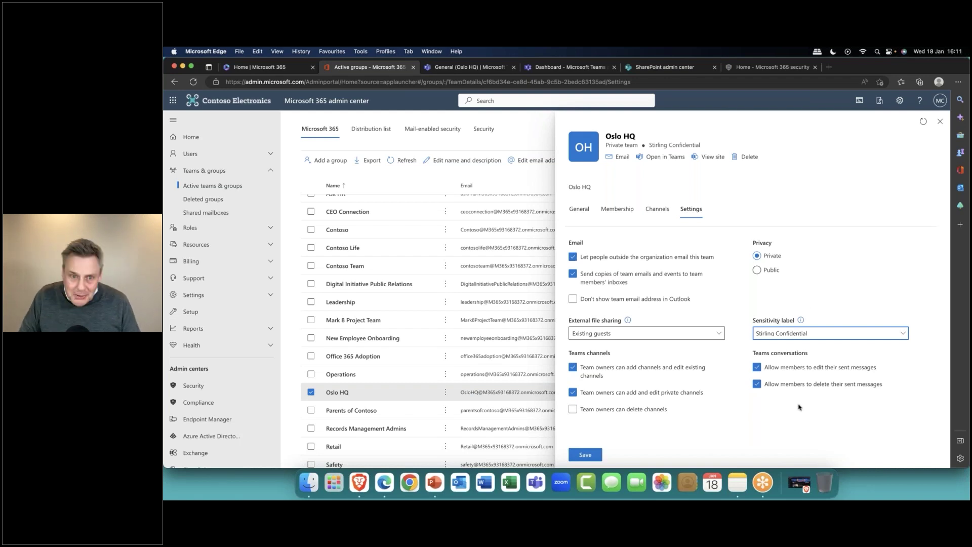
{"action": "left_click", "coordinate": [587, 454]}
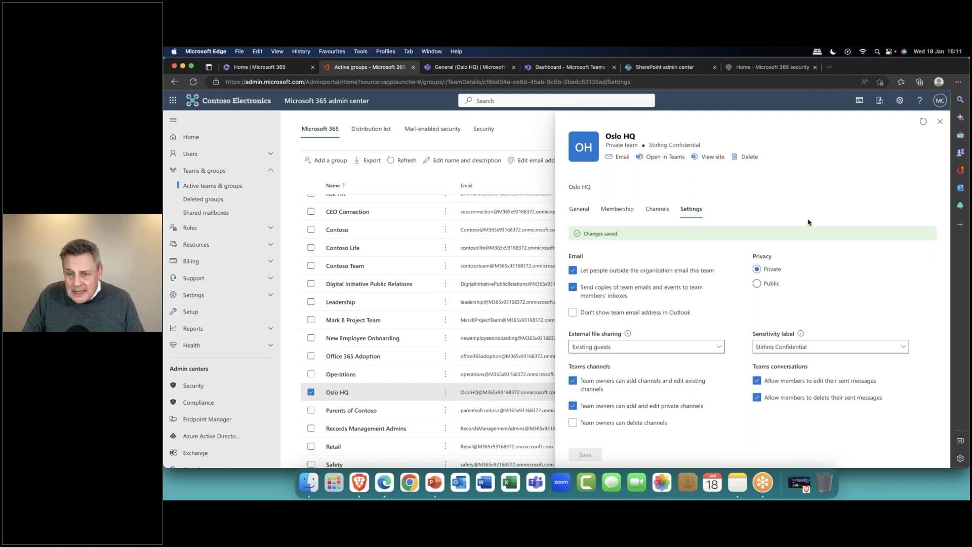
{"action": "left_click", "coordinate": [940, 122]}
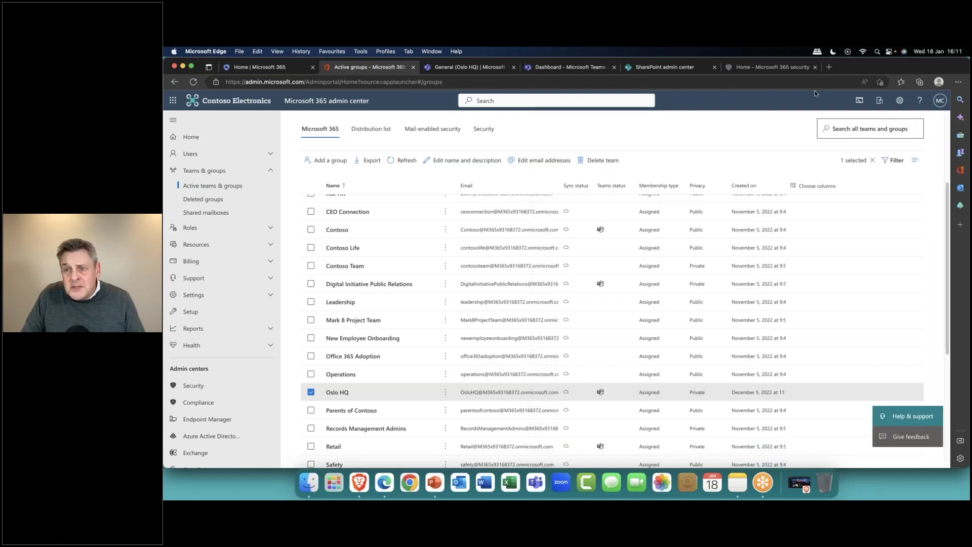
Switch to the SharePoint admin center and open the details of the Oslo HQ site from the active sites list.
{"action": "left_click", "coordinate": [647, 69]}
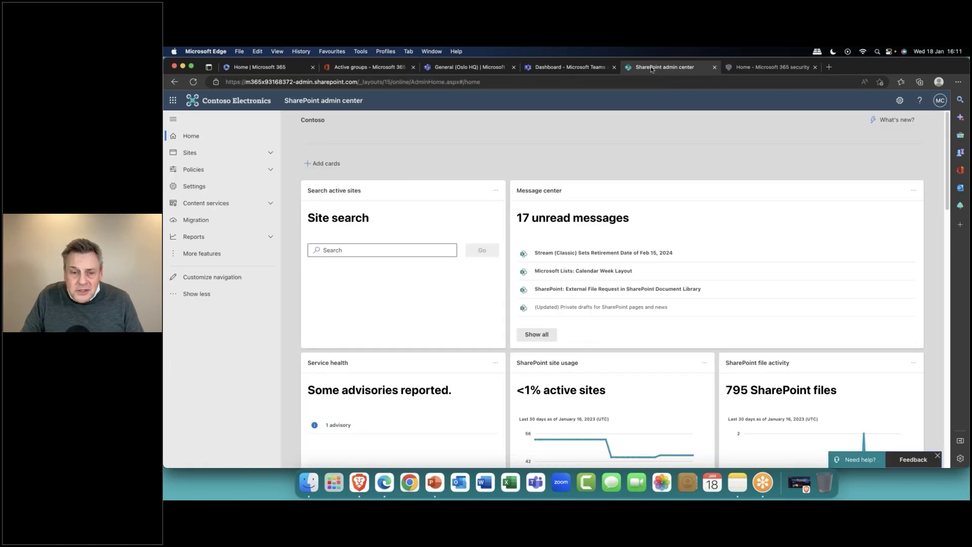
{"action": "left_click", "coordinate": [185, 153]}
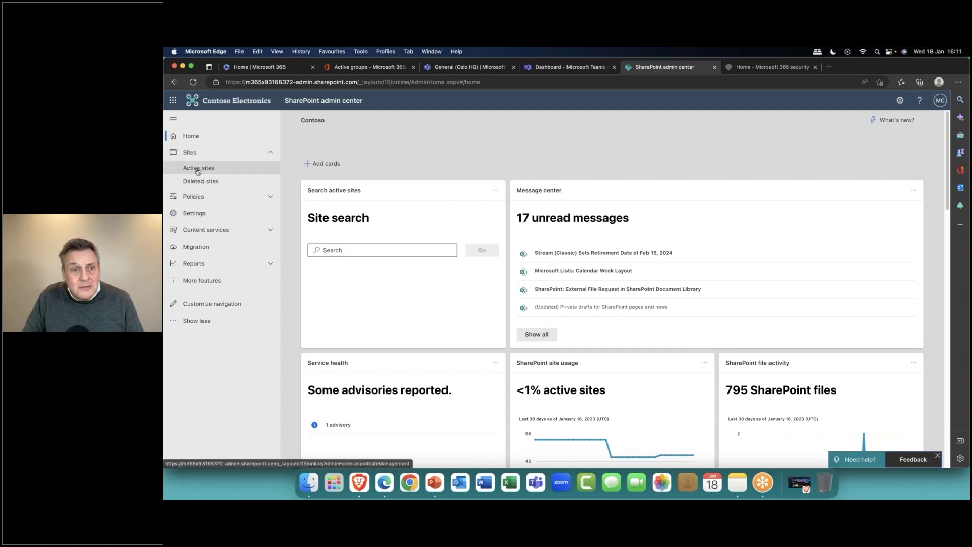
{"action": "left_click", "coordinate": [198, 169]}
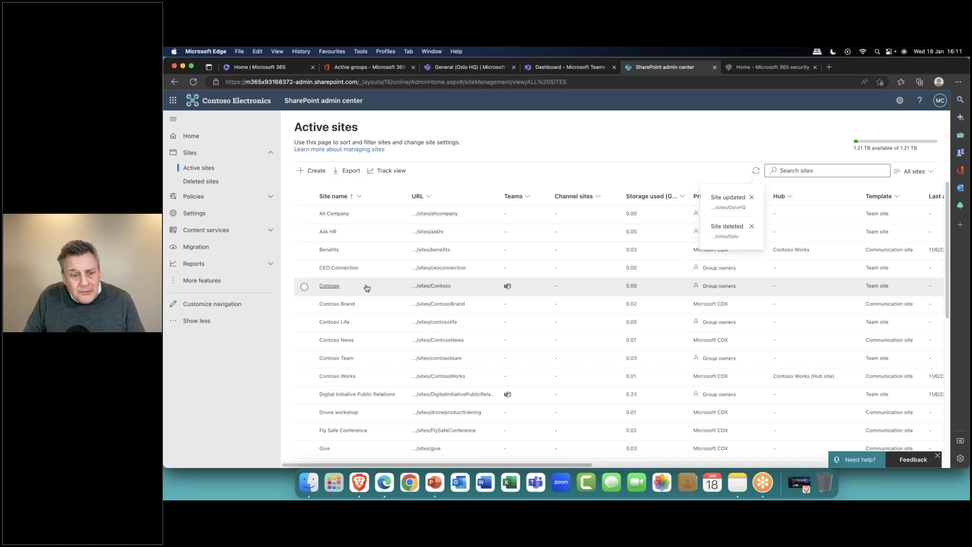
{"action": "scroll", "coordinate": [364, 286], "scroll_direction": "down", "scroll_amount": 2}
{"action": "scroll", "coordinate": [350, 304], "scroll_direction": "down", "scroll_amount": 5}
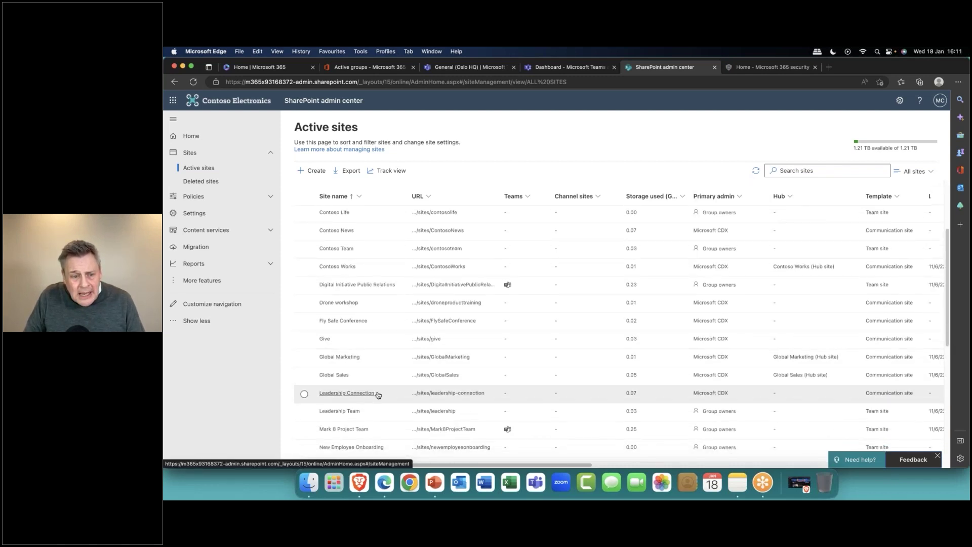
{"action": "scroll", "coordinate": [393, 393], "scroll_direction": "down", "scroll_amount": 3}
{"action": "scroll", "coordinate": [329, 368], "scroll_direction": "down", "scroll_amount": 3}
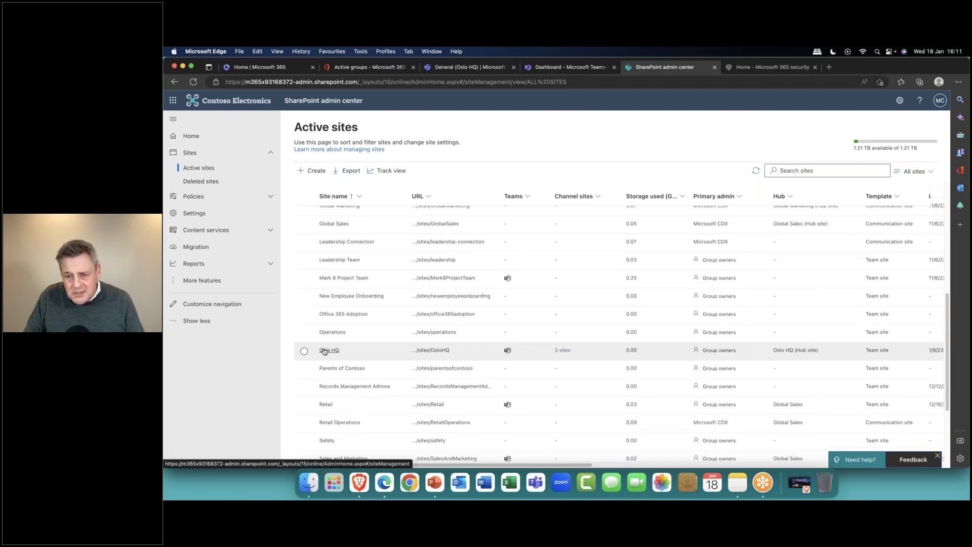
{"action": "left_click", "coordinate": [325, 351]}
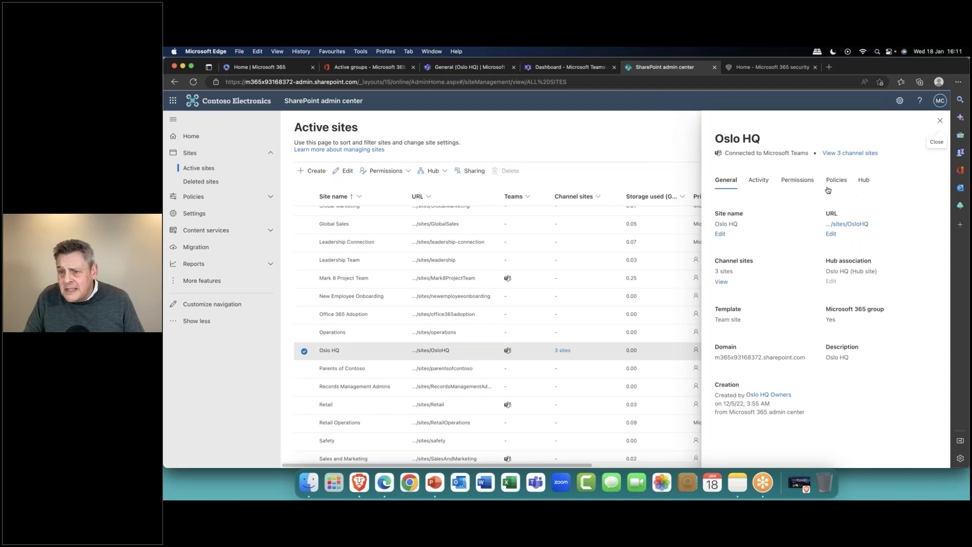
Review the Oslo HQ site's activity, permissions and policies.
{"action": "left_click", "coordinate": [771, 183]}
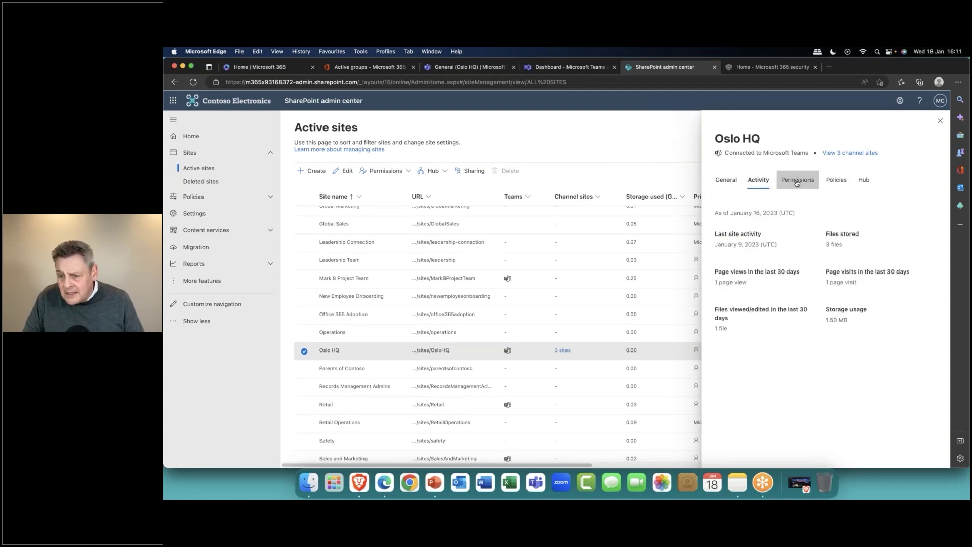
{"action": "left_click", "coordinate": [797, 184]}
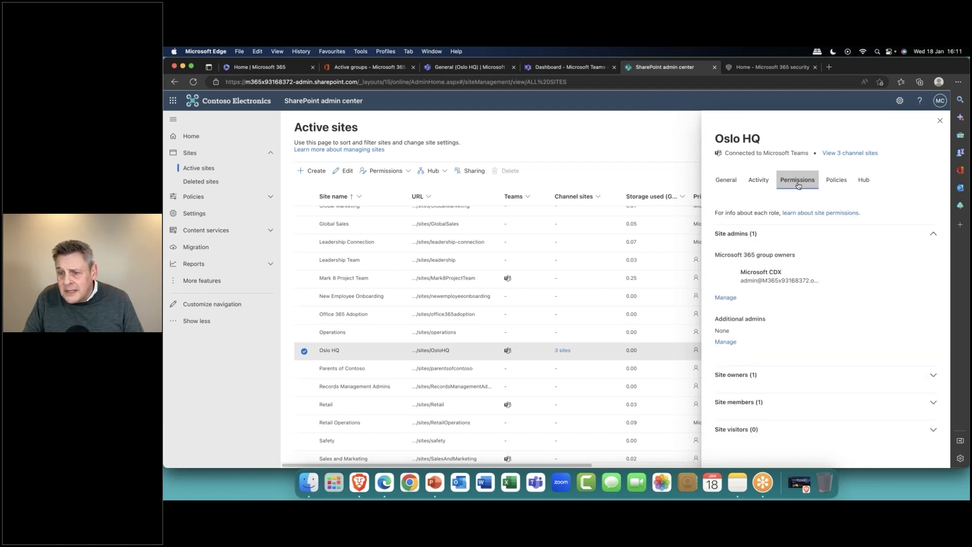
{"action": "left_click", "coordinate": [833, 186]}
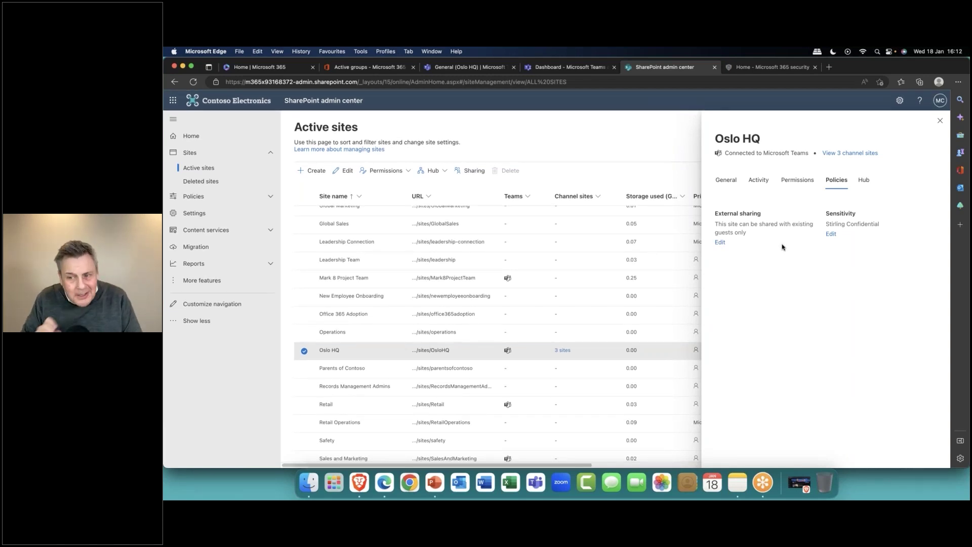
Examine the Oslo HQ site's sensitivity label options, close its details without saving, and return to the active groups in the Microsoft 365 admin center.
{"action": "left_click", "coordinate": [831, 234]}
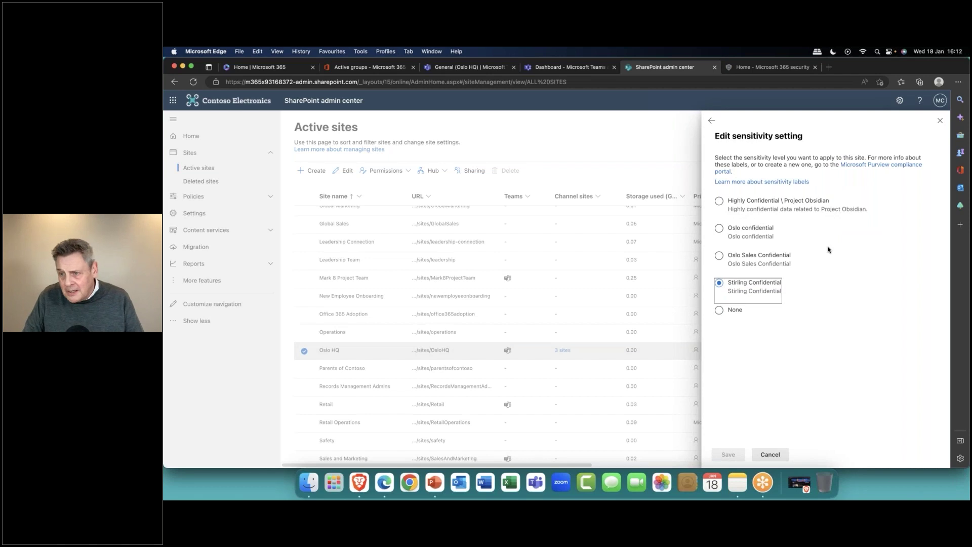
{"action": "left_click", "coordinate": [719, 228]}
{"action": "left_click", "coordinate": [939, 120]}
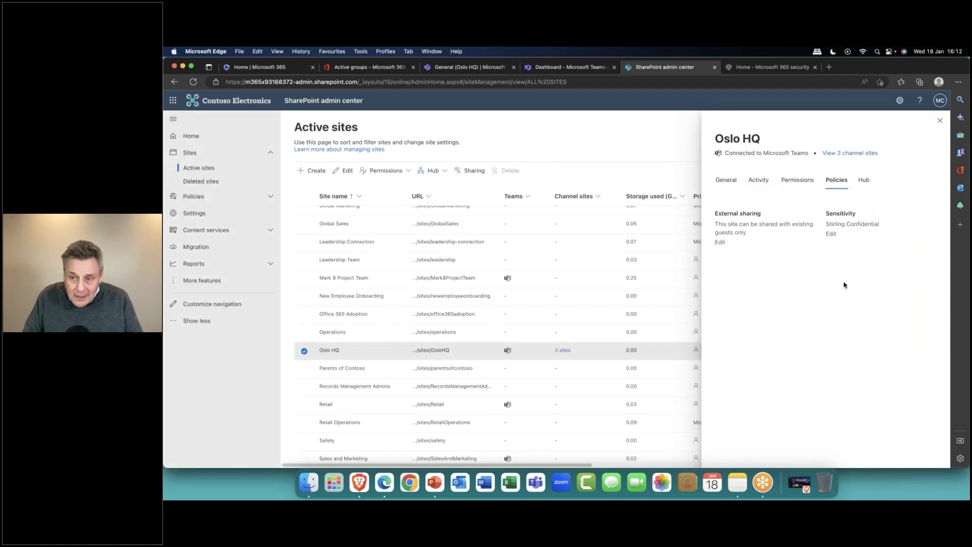
{"action": "left_click", "coordinate": [940, 121]}
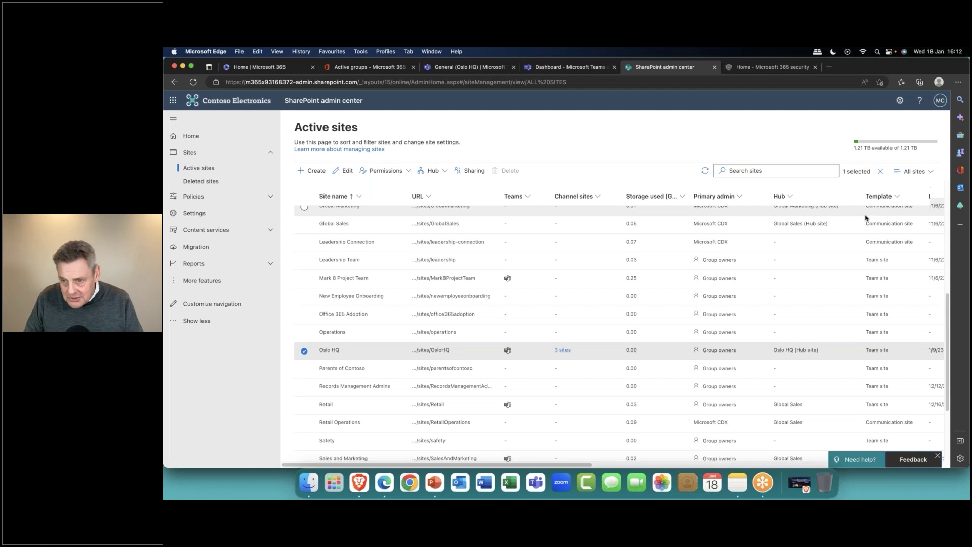
{"action": "left_click", "coordinate": [305, 351]}
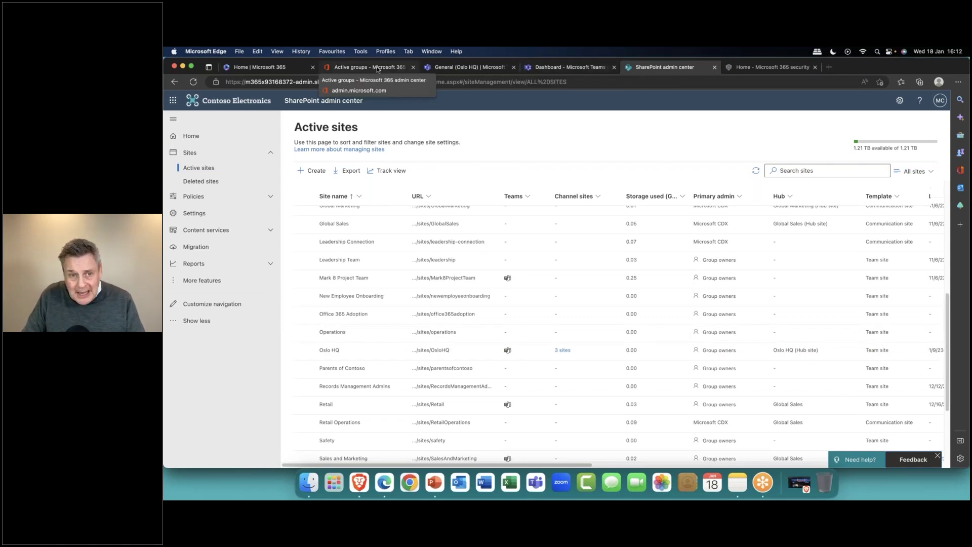
{"action": "left_click", "coordinate": [362, 70]}
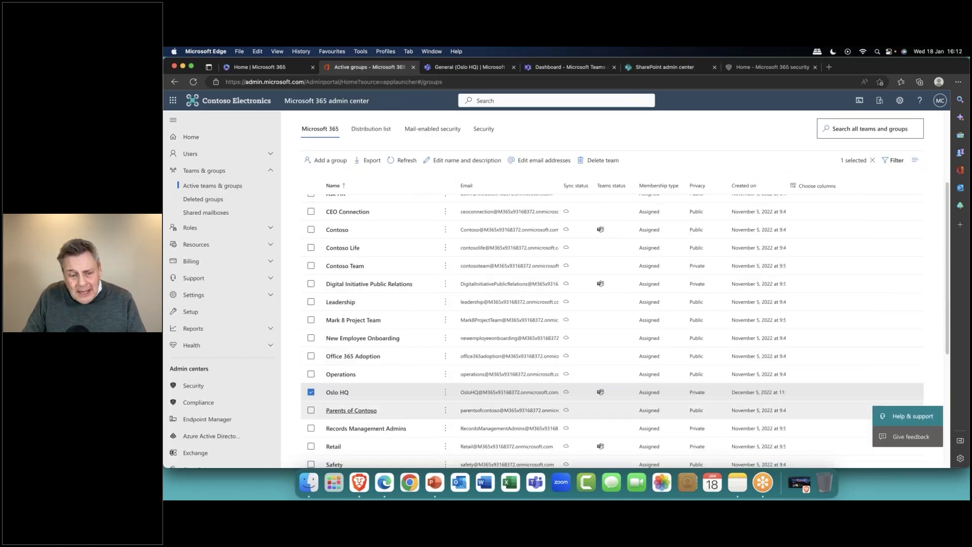
{"action": "key", "text": "super+Tab"}
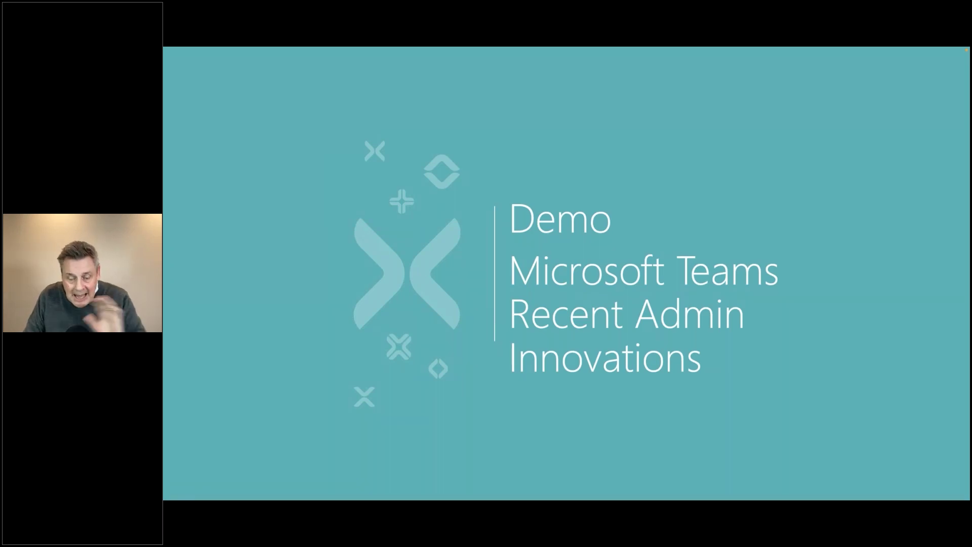
{"action": "key", "text": "Right"}
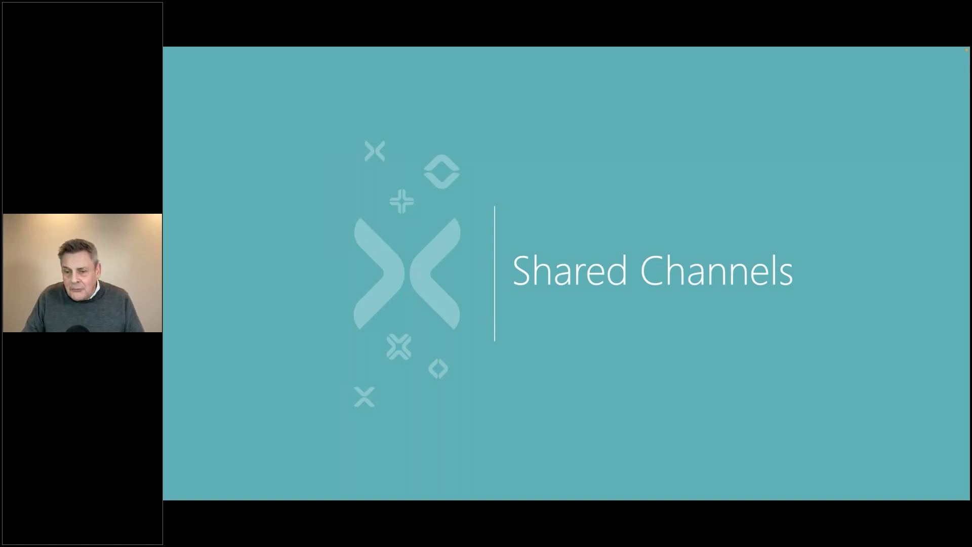
{"action": "key", "text": "Right"}
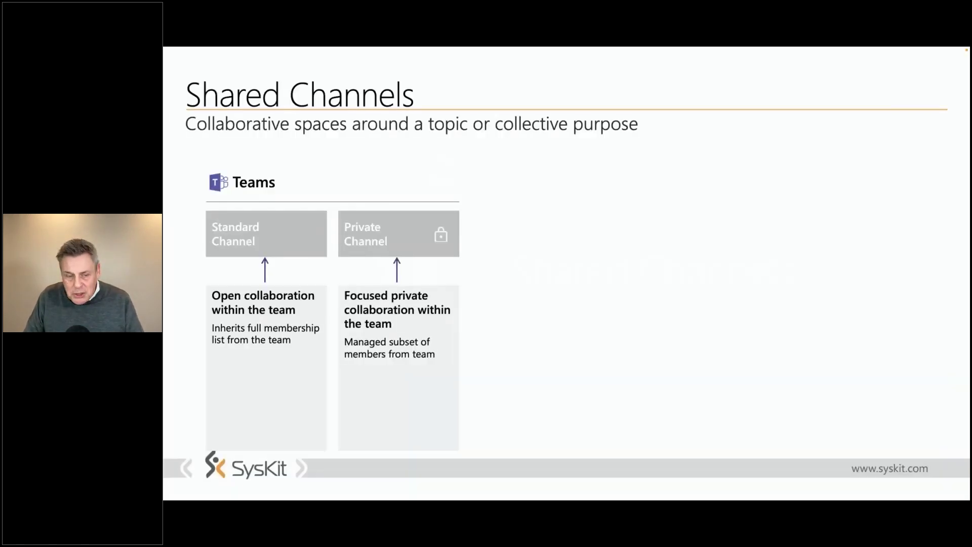
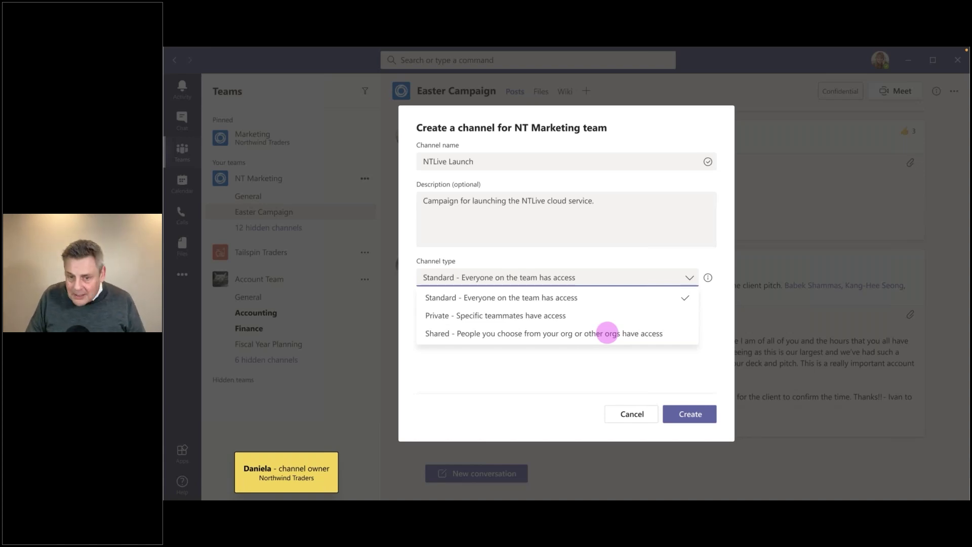
Set the NTLive Launch channel's type to Shared and check the NT Marketing team's members in the channel's member list.
{"action": "left_click", "coordinate": [607, 333]}
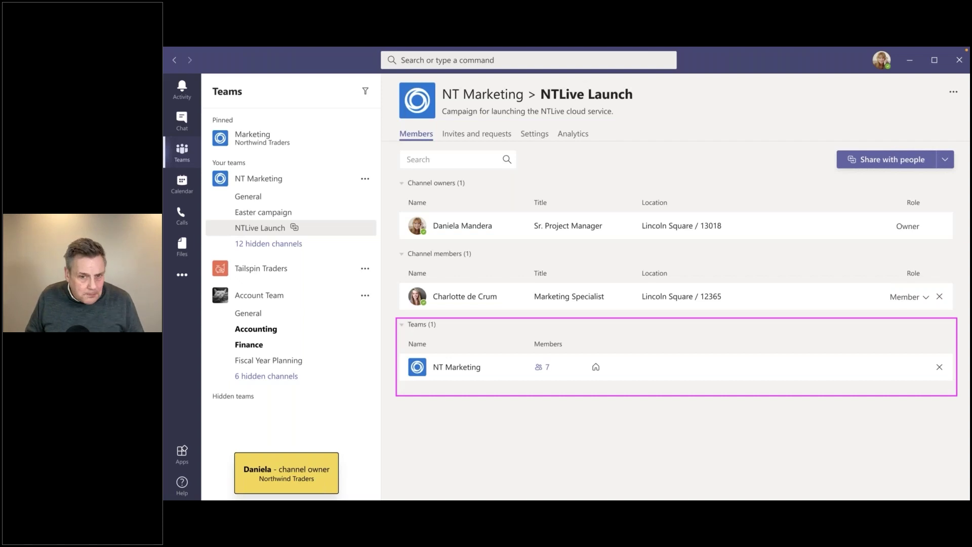
{"action": "left_click", "coordinate": [542, 367]}
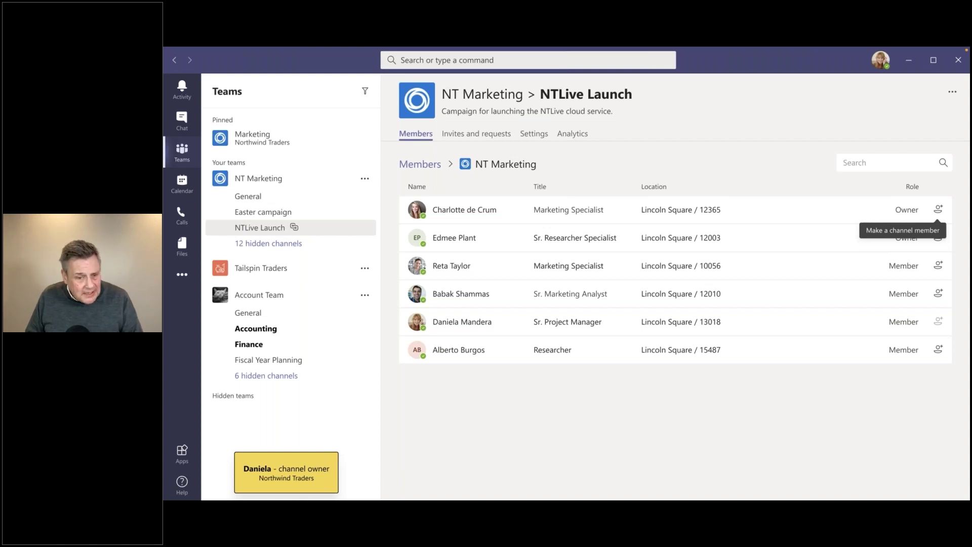
{"action": "left_click", "coordinate": [419, 163]}
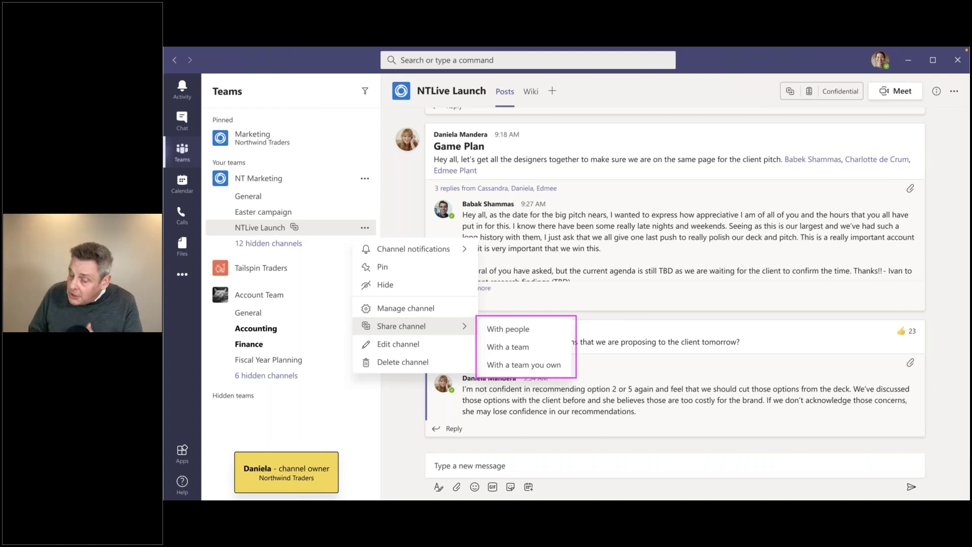
Invite a team owner to share the NTLive Launch channel, and accept the invite as that owner for the NT Account team.
{"action": "left_click", "coordinate": [518, 347]}
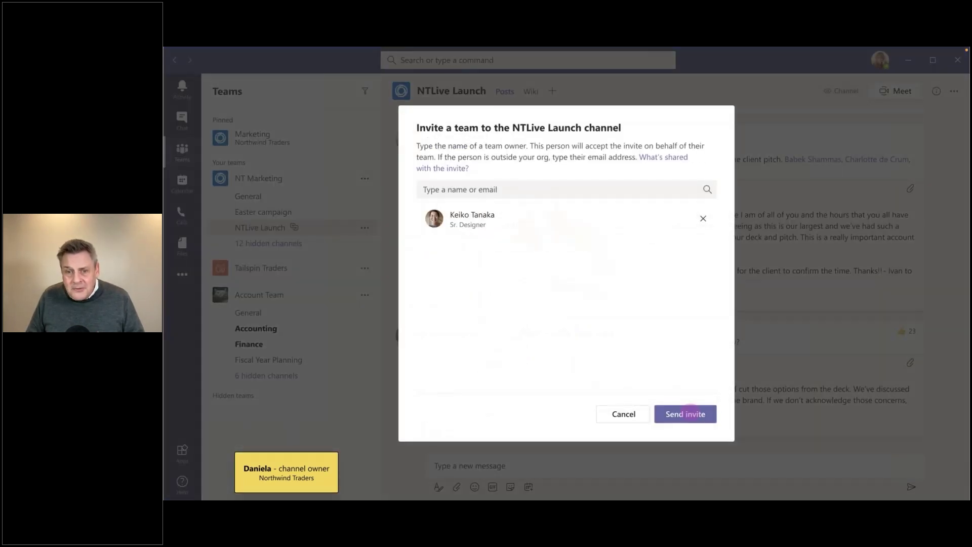
{"action": "left_click", "coordinate": [691, 411]}
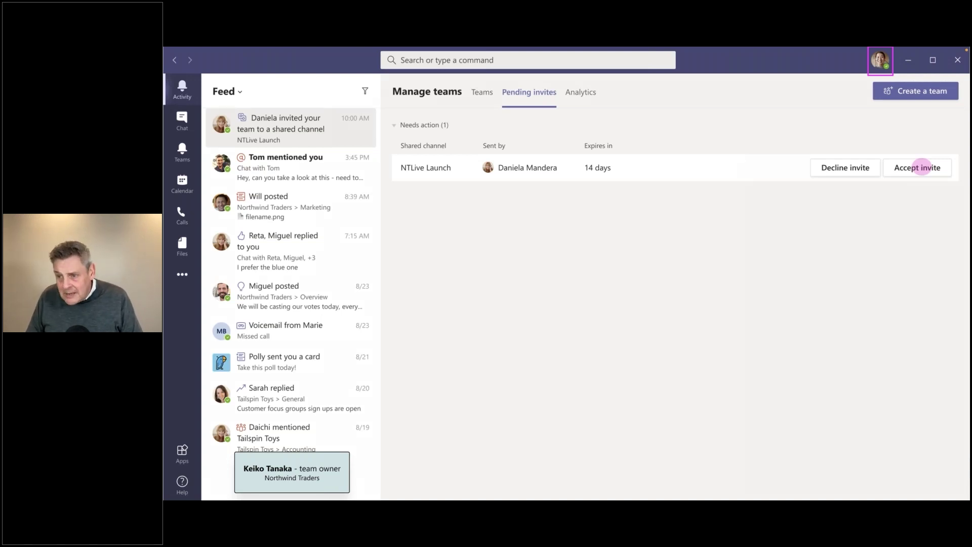
{"action": "left_click", "coordinate": [921, 167]}
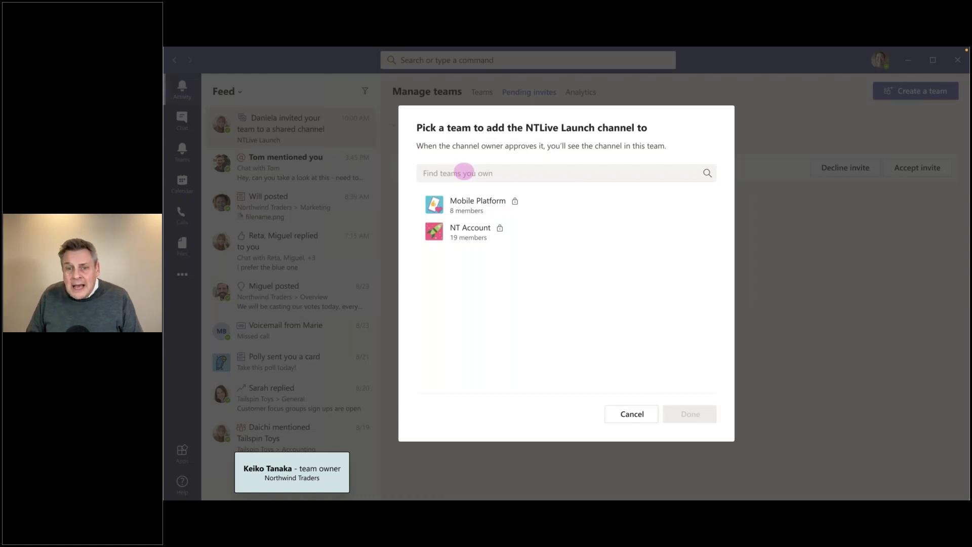
{"action": "type", "text": "NT"}
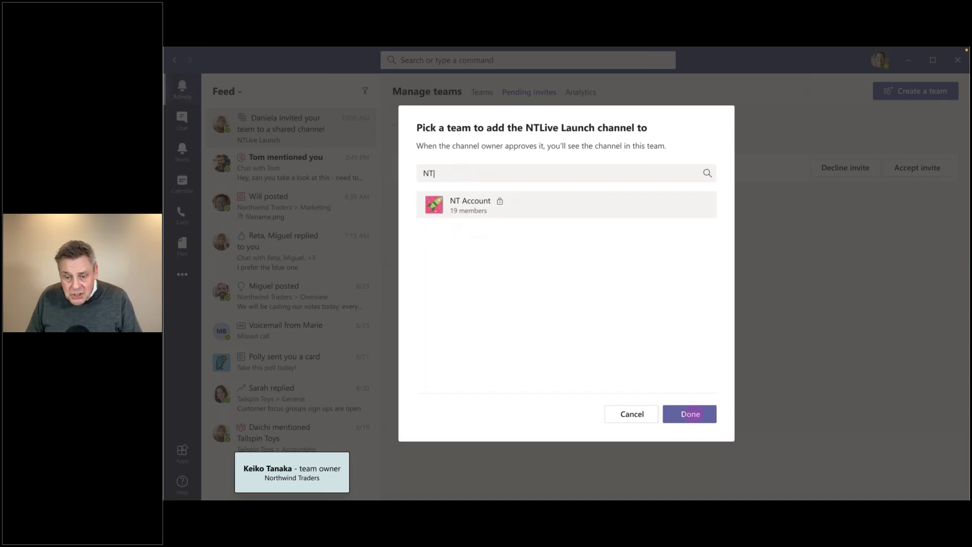
{"action": "left_click", "coordinate": [689, 413]}
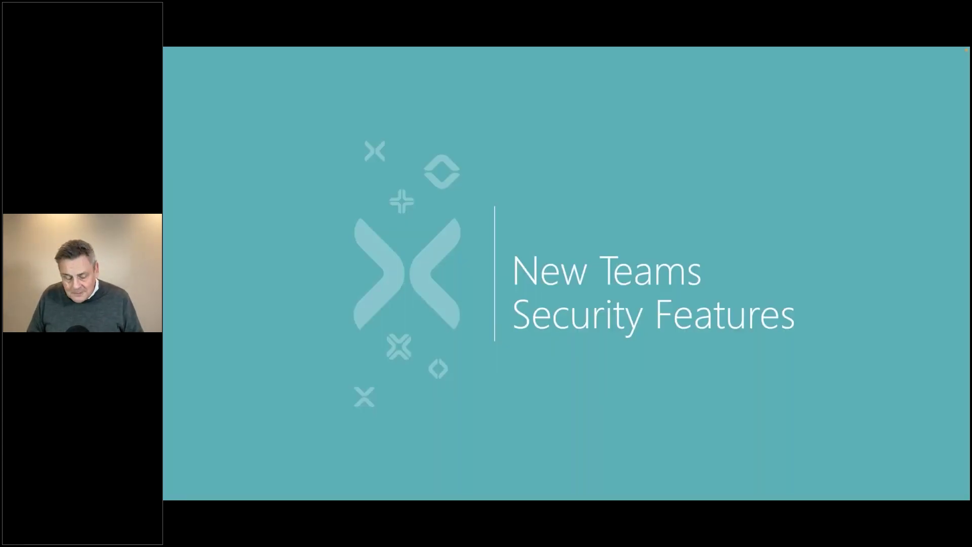
Switch from the slides to the browser, deselect the Oslo HQ group, and view the HR Portal and Oslo Sales project channels in Teams.
{"action": "key", "text": "super+Tab"}
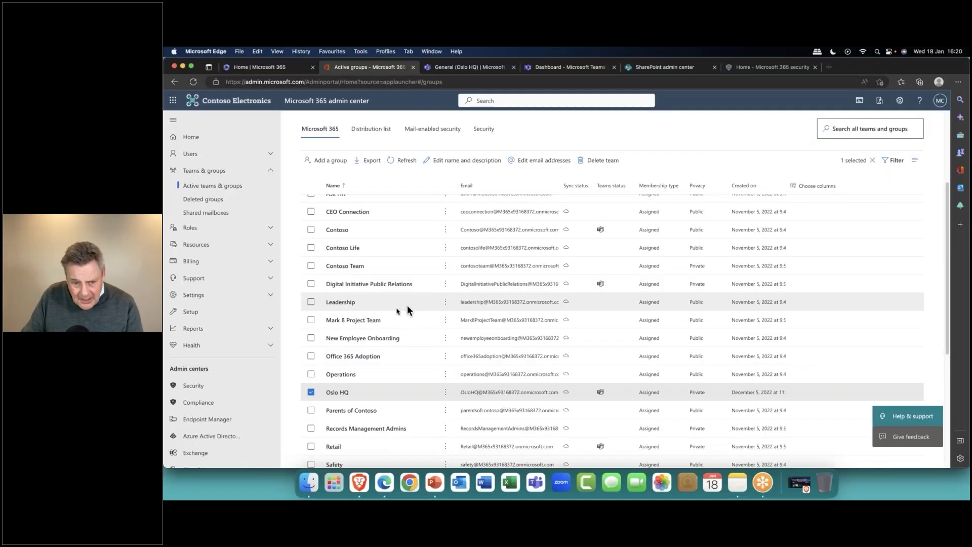
{"action": "left_click", "coordinate": [310, 393]}
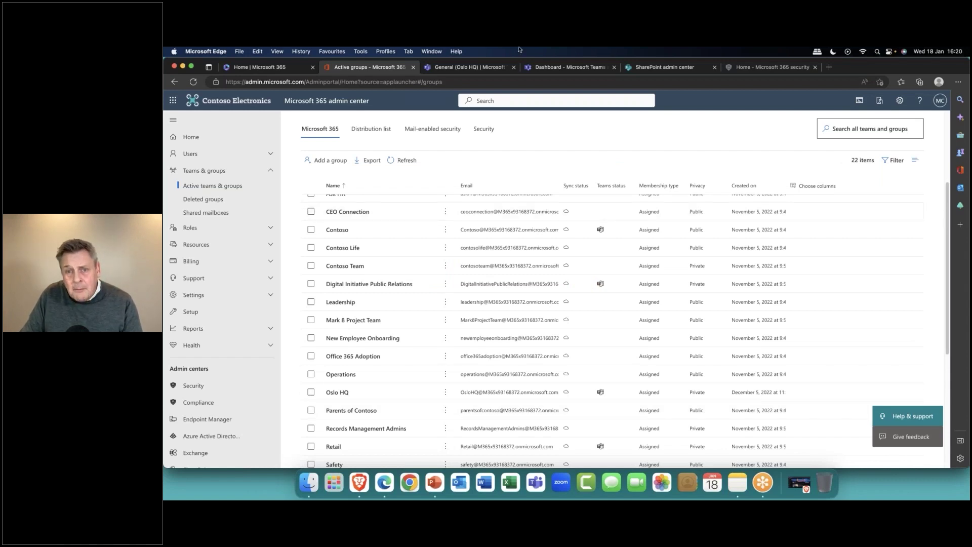
{"action": "left_click", "coordinate": [460, 68]}
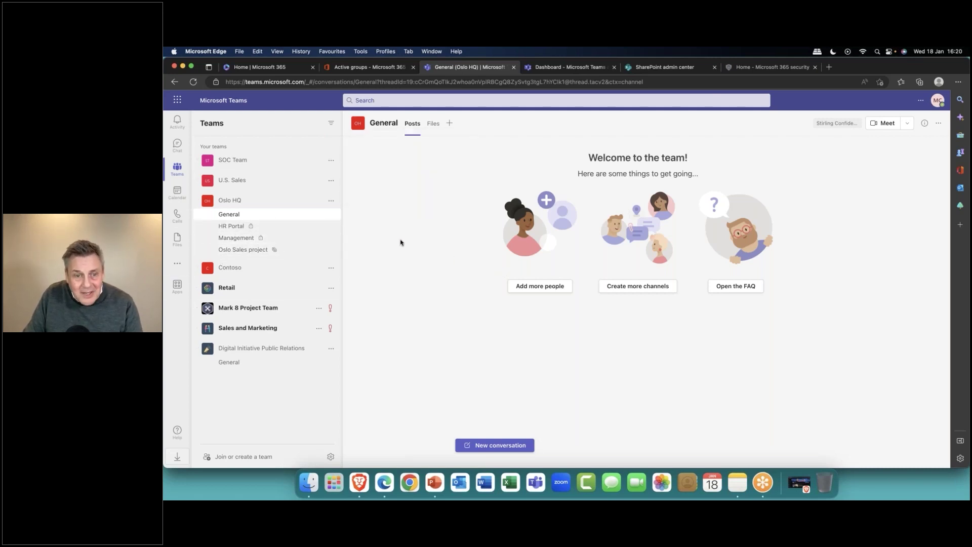
{"action": "left_click", "coordinate": [237, 230]}
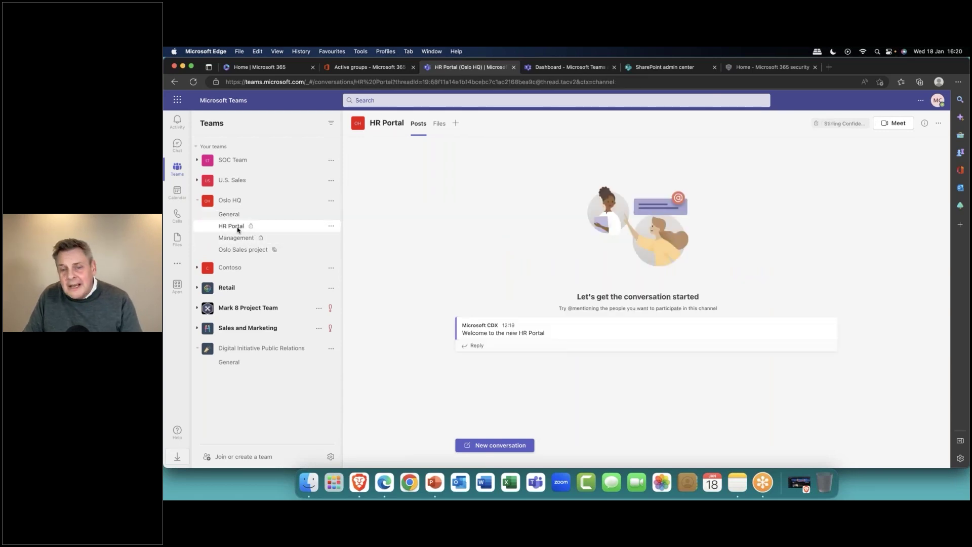
{"action": "left_click", "coordinate": [259, 251]}
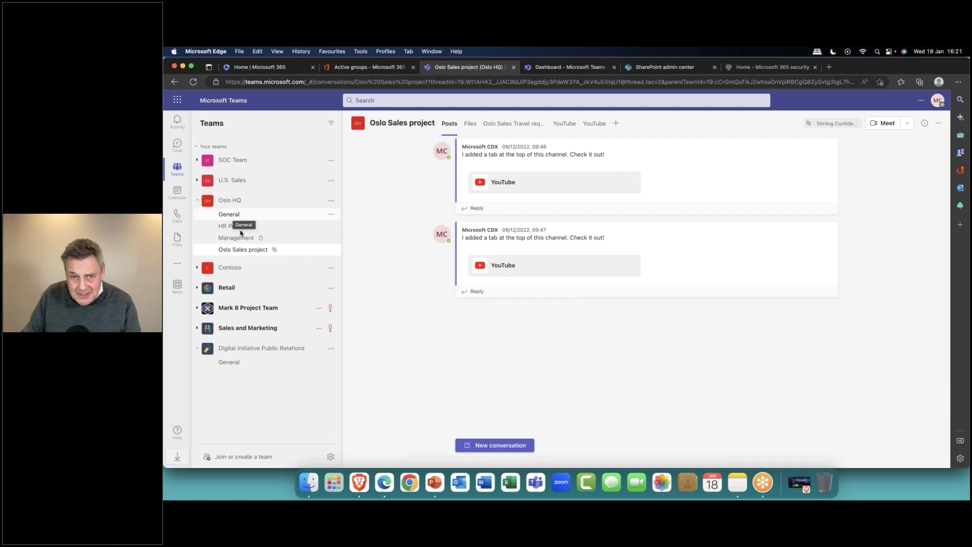
Open the channel sites of Oslo HQ in the SharePoint admin center and review their types, activity and sensitivity.
{"action": "left_click", "coordinate": [344, 68]}
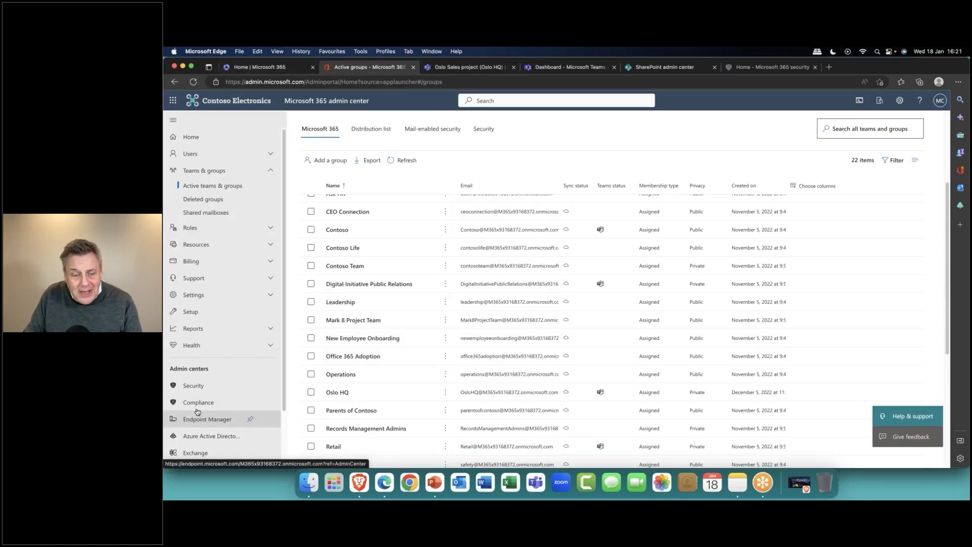
{"action": "scroll", "coordinate": [198, 405], "scroll_direction": "down", "scroll_amount": 3}
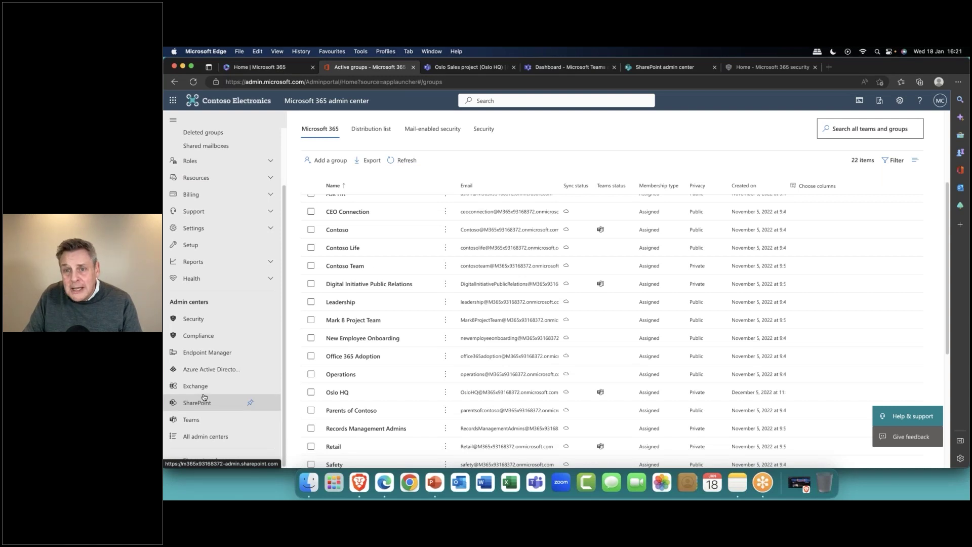
{"action": "left_click", "coordinate": [661, 67]}
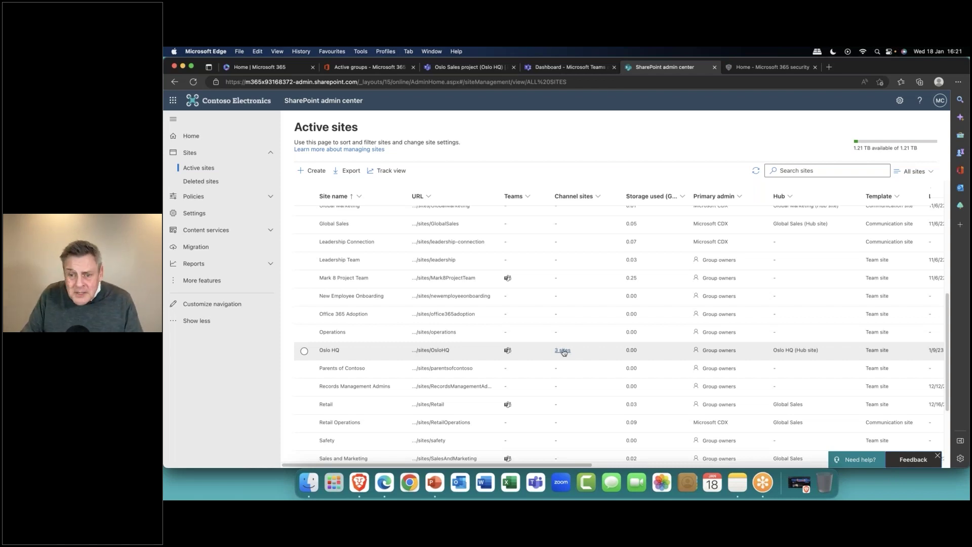
{"action": "left_click", "coordinate": [562, 351]}
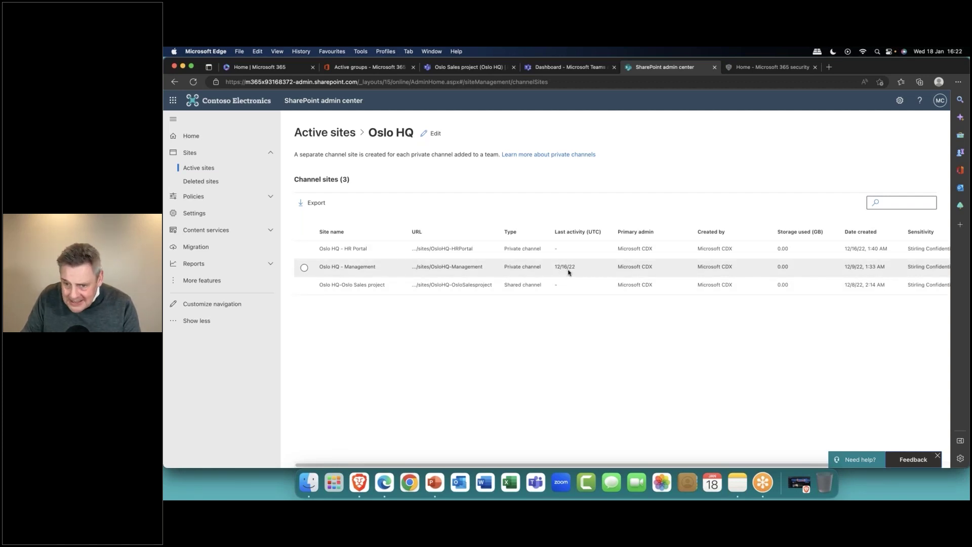
{"action": "scroll", "coordinate": [575, 270], "scroll_direction": "right", "scroll_amount": 2}
{"action": "scroll", "coordinate": [647, 262], "scroll_direction": "left", "scroll_amount": 1}
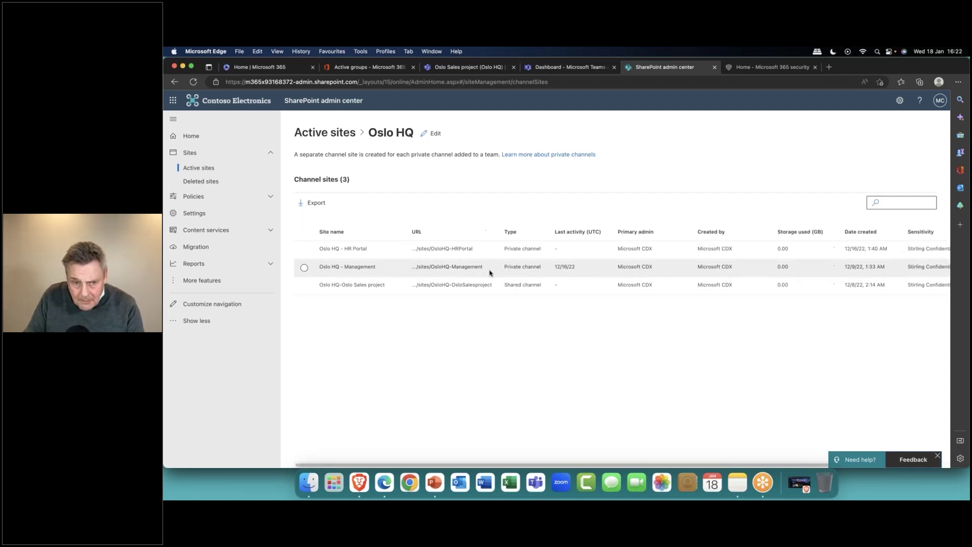
Review the policies of the Oslo HQ - HR Portal channel site, close its details, and return to the Microsoft 365 active groups.
{"action": "left_click", "coordinate": [338, 249]}
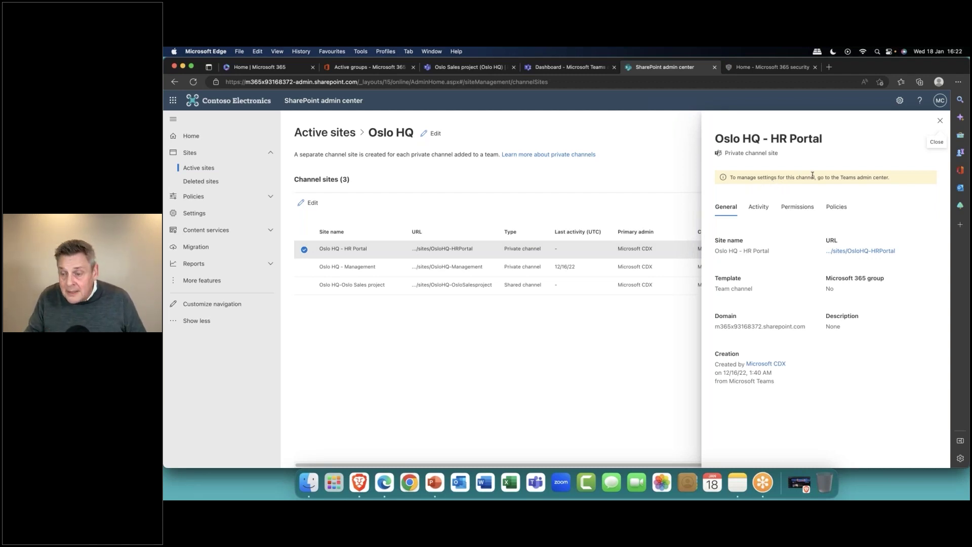
{"action": "left_click", "coordinate": [837, 207]}
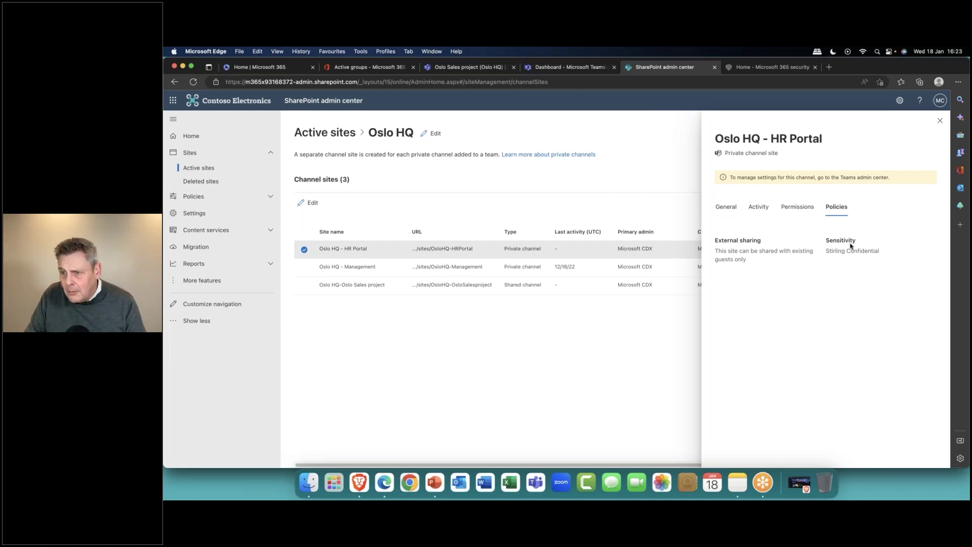
{"action": "left_click", "coordinate": [940, 120]}
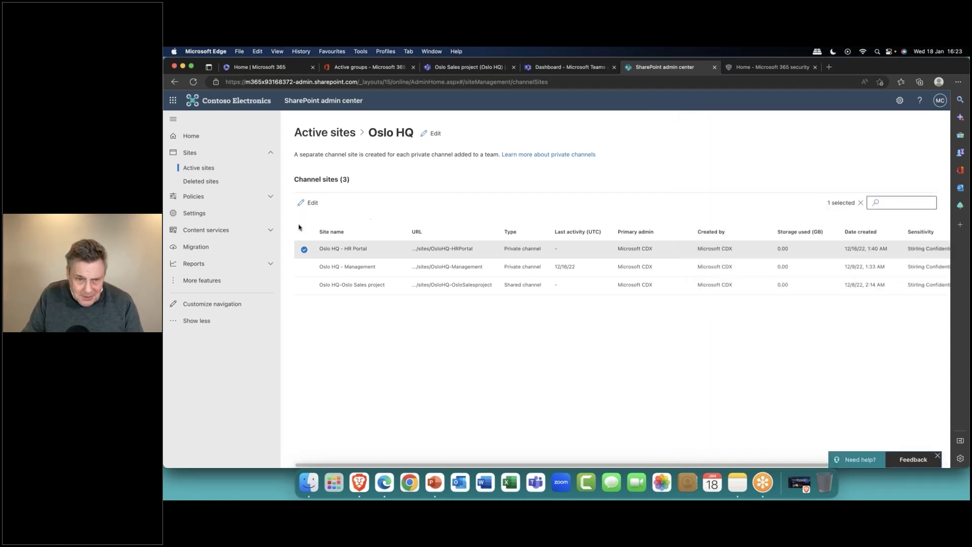
{"action": "left_click", "coordinate": [305, 251]}
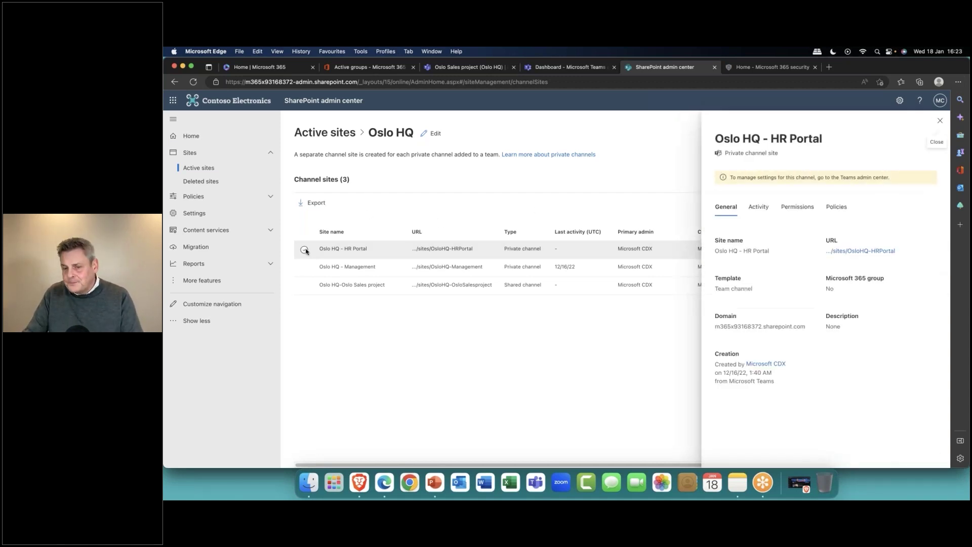
{"action": "left_click", "coordinate": [941, 123]}
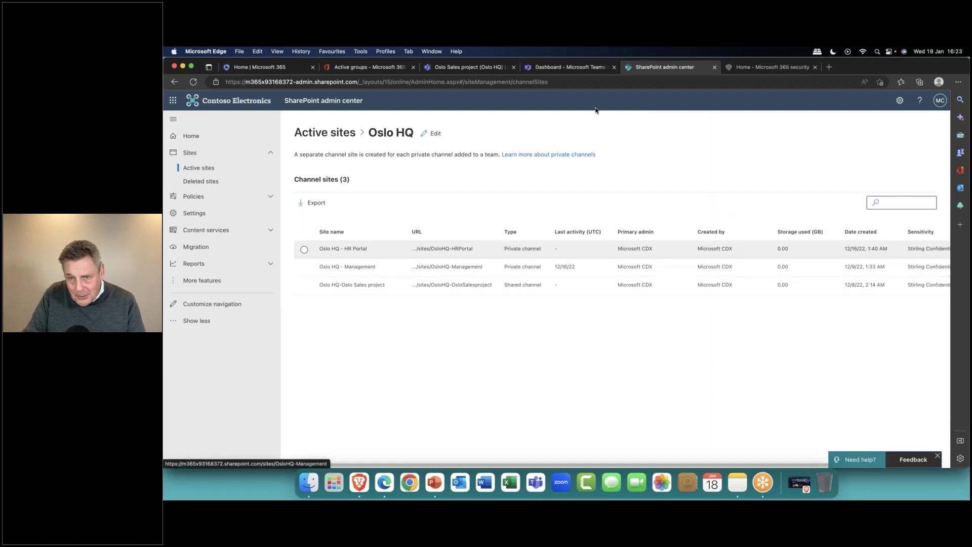
{"action": "left_click", "coordinate": [374, 69]}
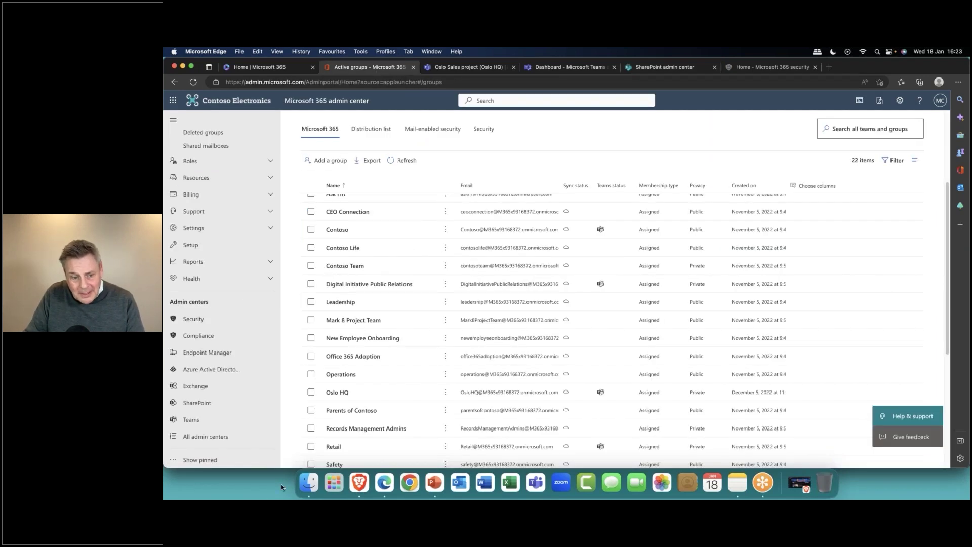
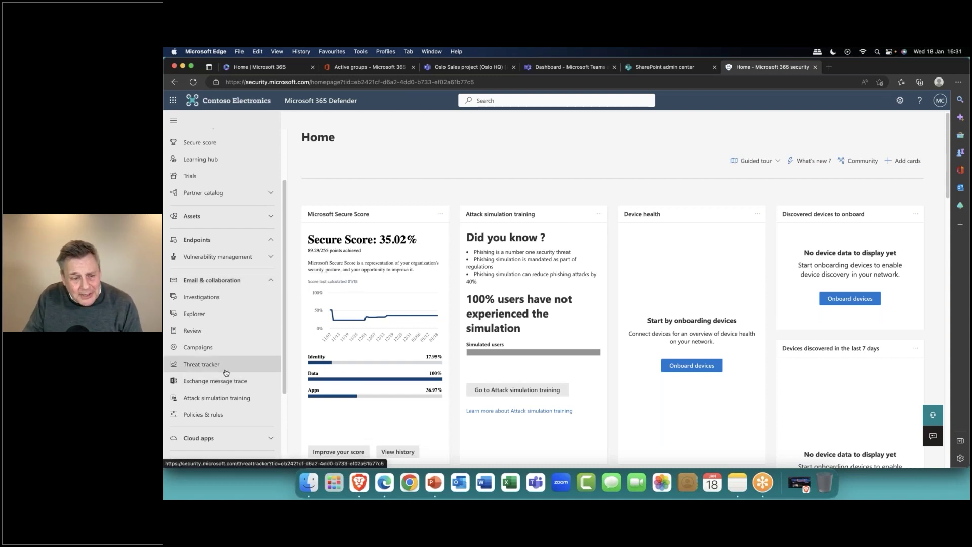
Open the Safe Attachments policies among the threat policies in Microsoft 365 Defender.
{"action": "left_click", "coordinate": [205, 416]}
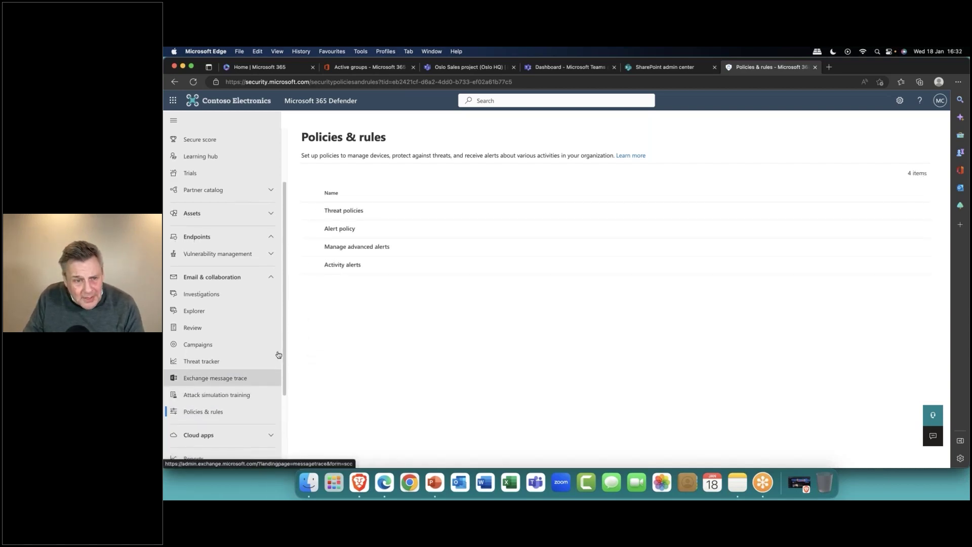
{"action": "left_click", "coordinate": [350, 213]}
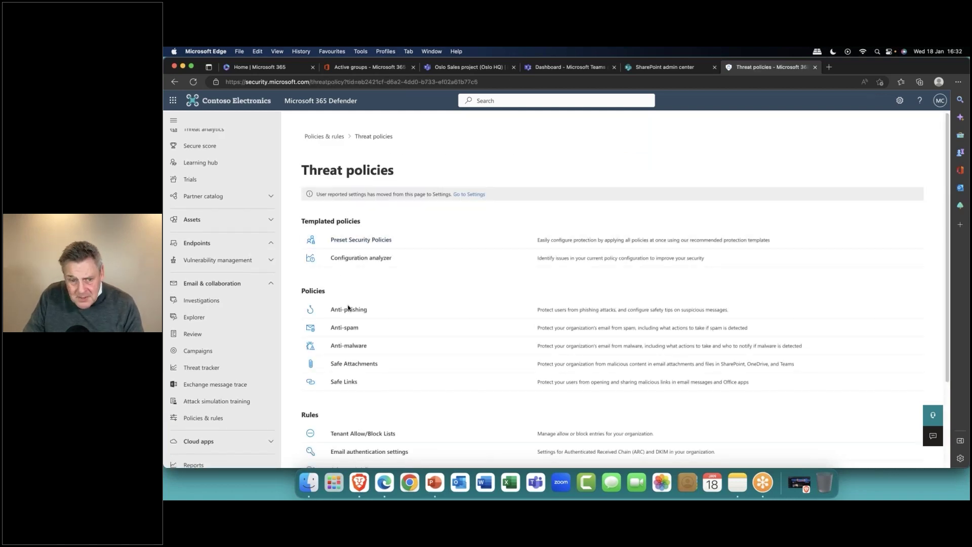
{"action": "left_click", "coordinate": [340, 364]}
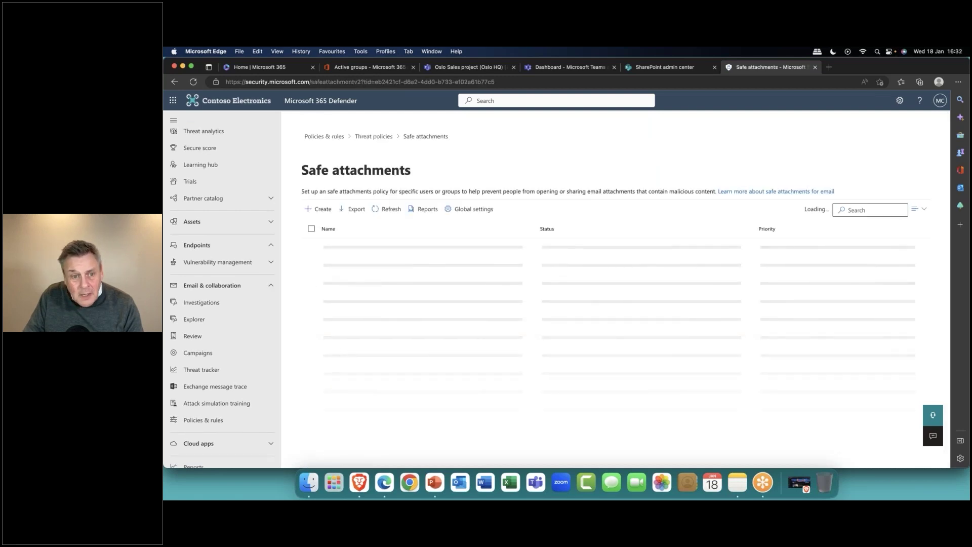
Start a new Safe Attachments policy named "Oslo SA Policy" with no description and continue to its users and domains.
{"action": "left_click", "coordinate": [319, 223]}
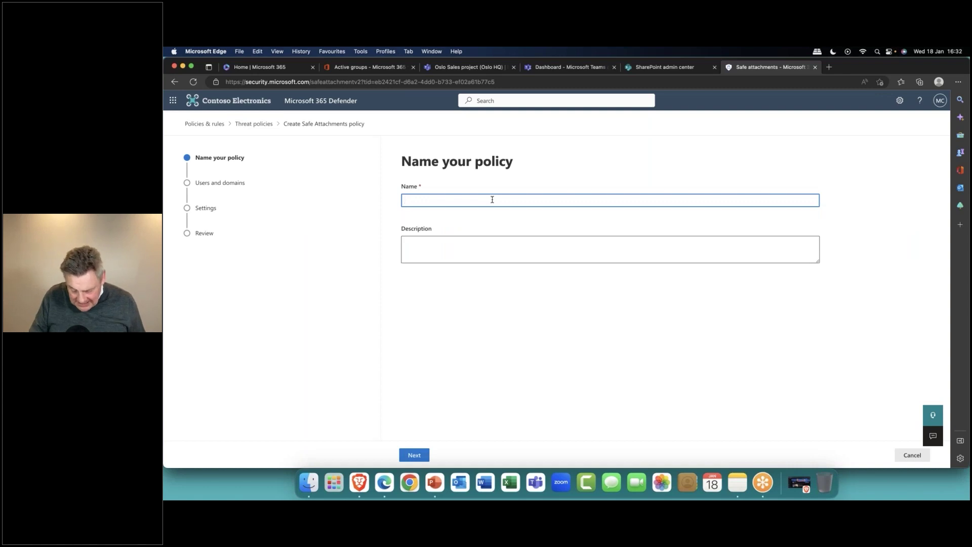
{"action": "type", "text": "Oslo"}
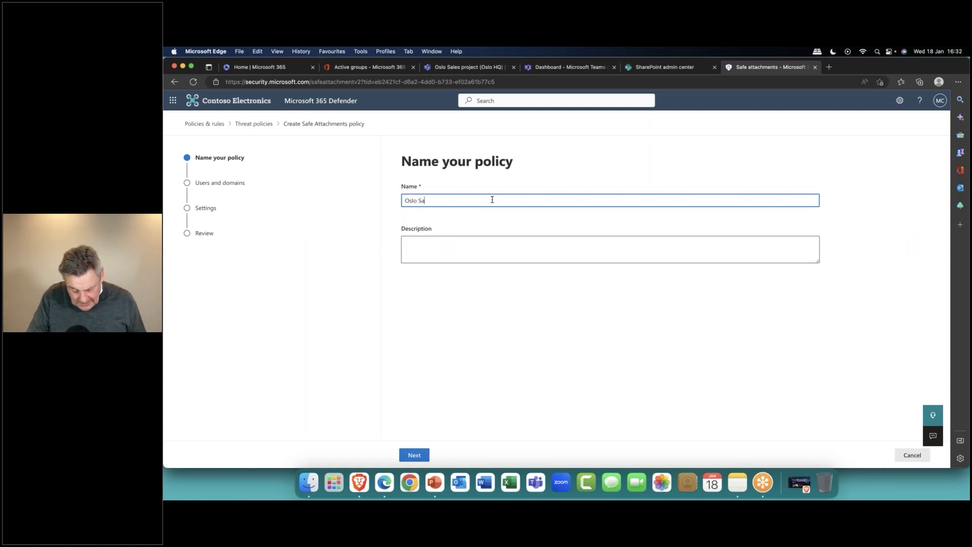
{"action": "type", "text": " S"}
{"action": "key", "text": "BackSpace"}
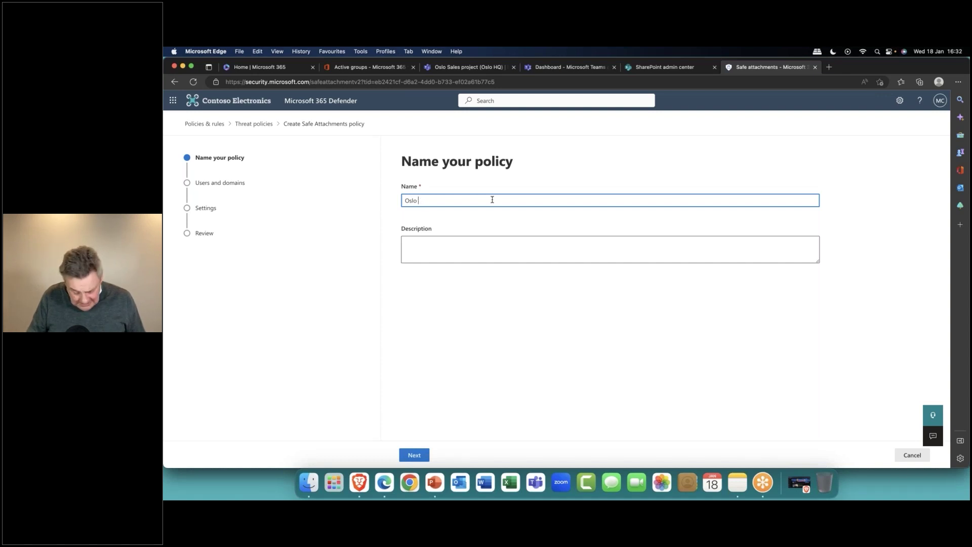
{"action": "type", "text": "AS"}
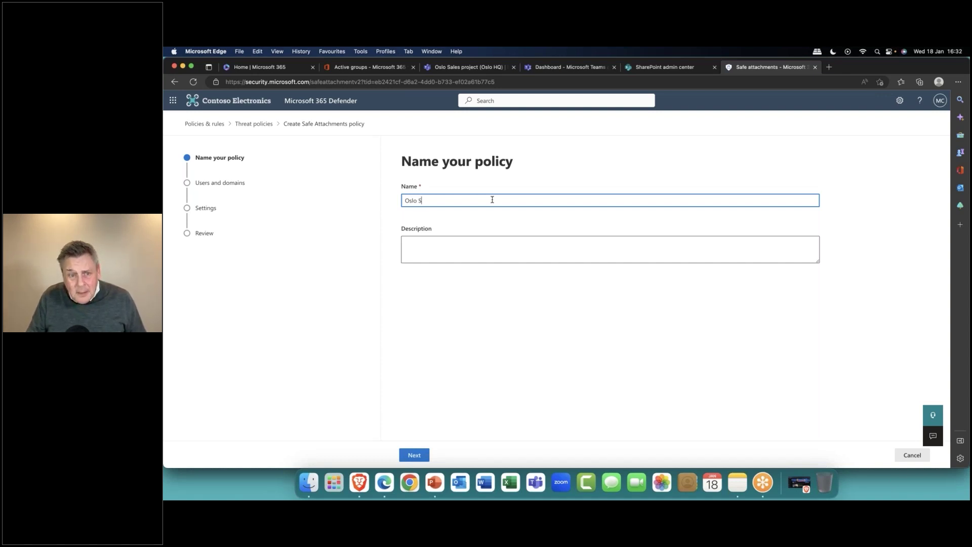
{"action": "type", "text": "A Policy"}
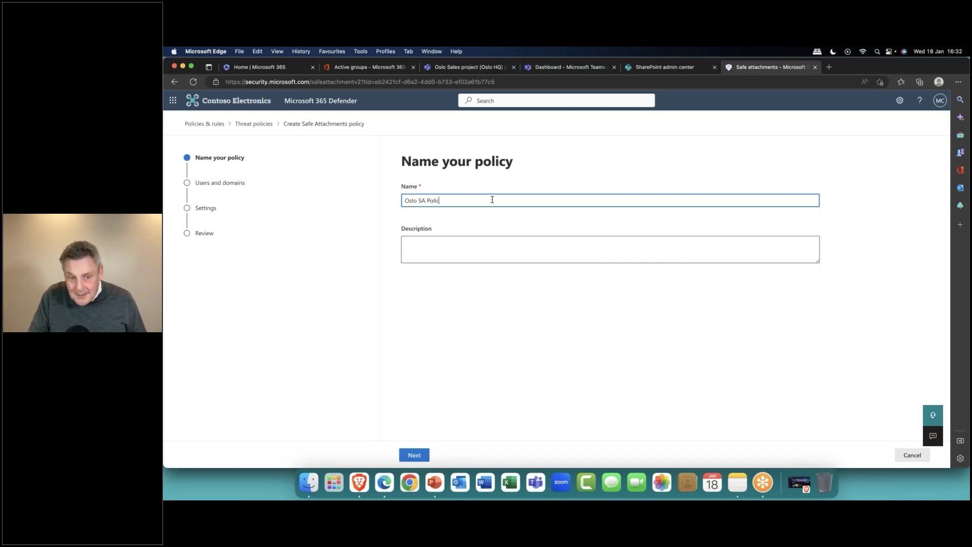
{"action": "left_click", "coordinate": [461, 250]}
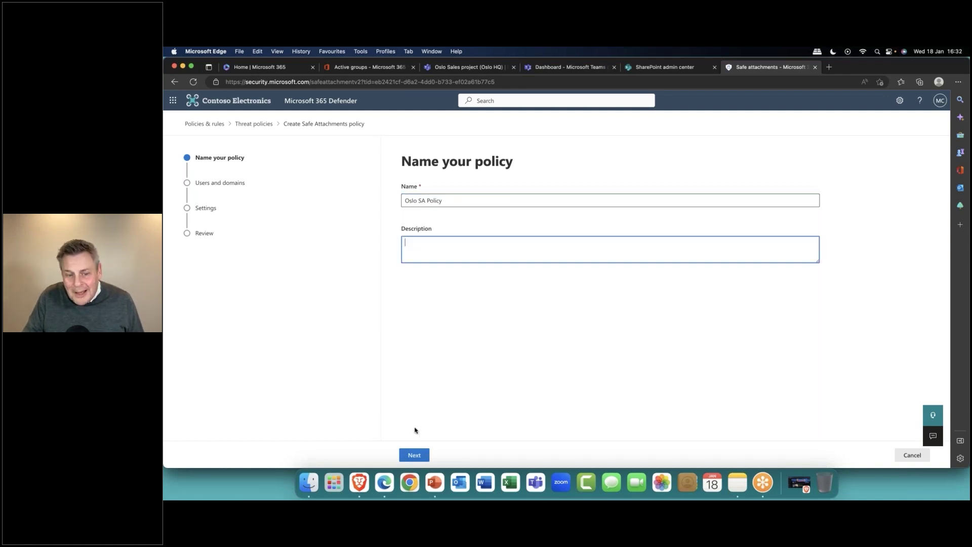
{"action": "left_click", "coordinate": [414, 456]}
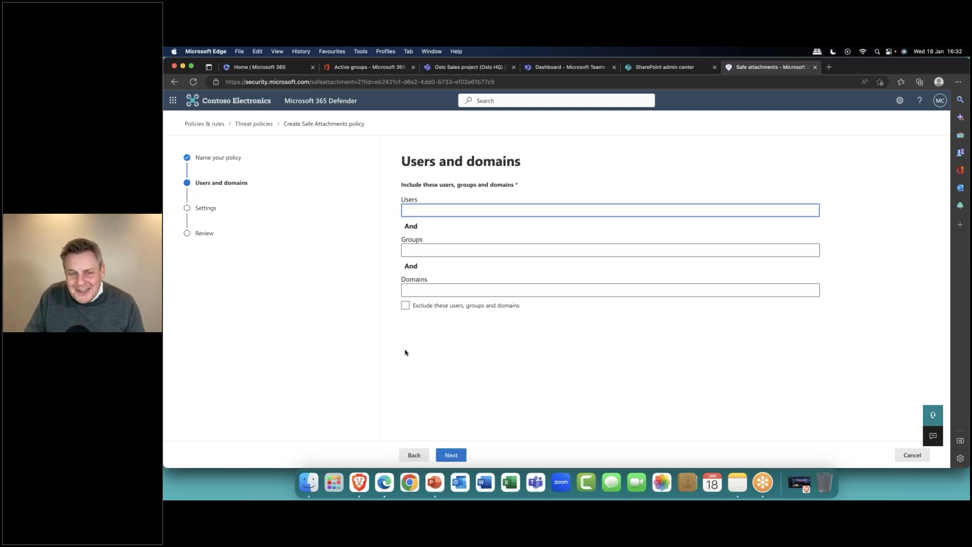
Include the Oslo HQ group in the policy without any exclusions and continue to its settings.
{"action": "left_click", "coordinate": [432, 249]}
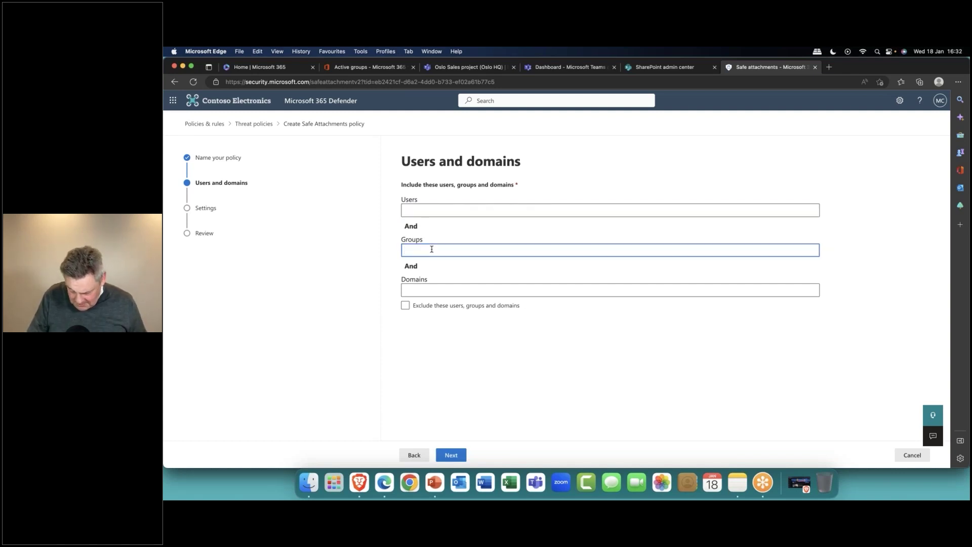
{"action": "type", "text": "Oslo"}
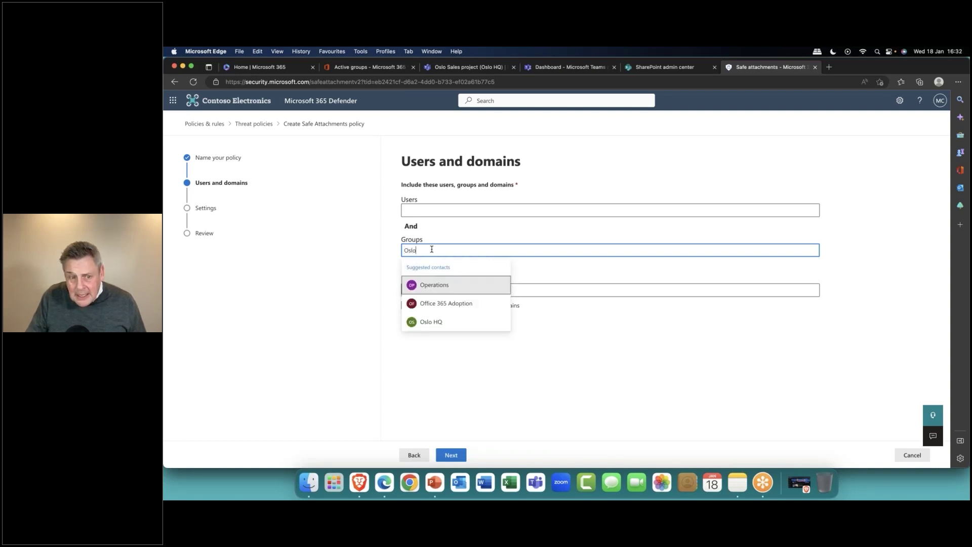
{"action": "left_click", "coordinate": [433, 284]}
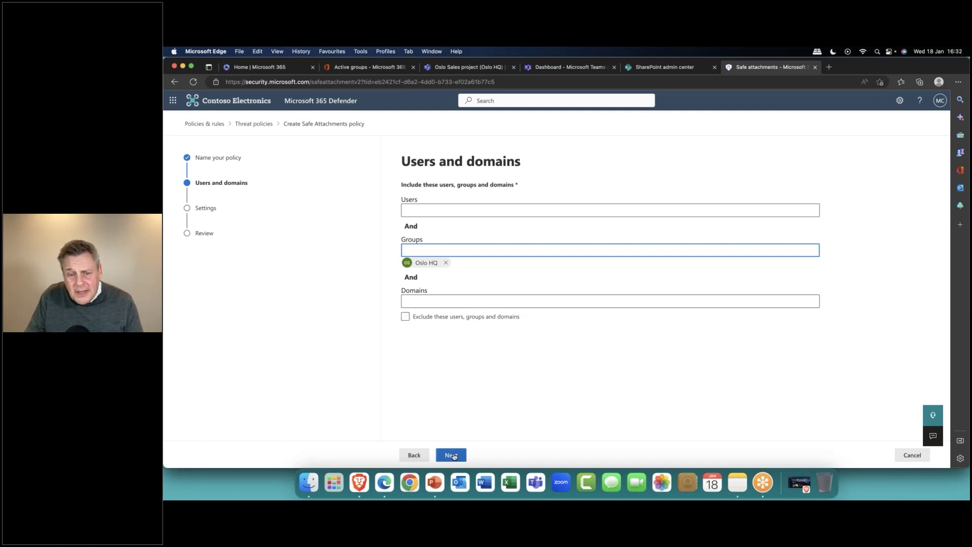
{"action": "left_click", "coordinate": [458, 317]}
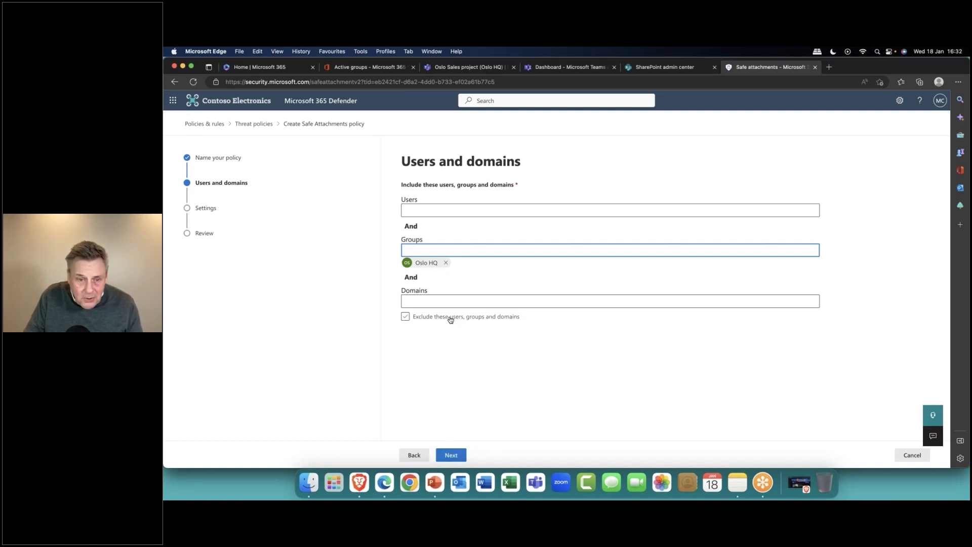
{"action": "left_click", "coordinate": [449, 319]}
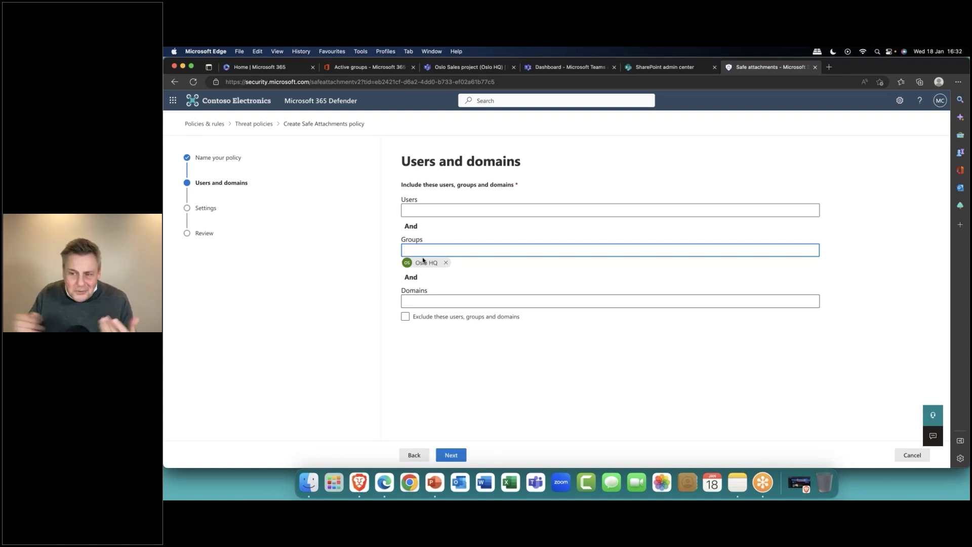
{"action": "left_click", "coordinate": [455, 455]}
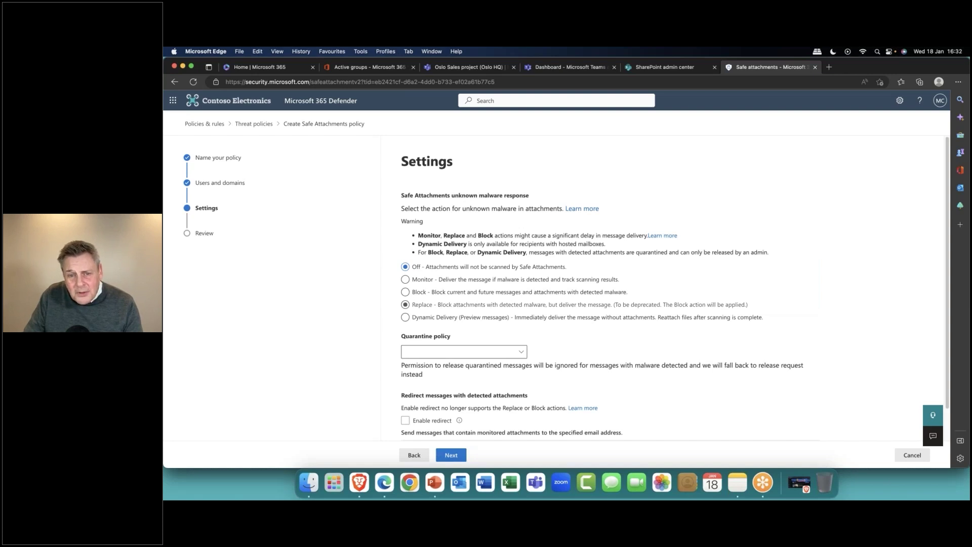
Compare the unknown malware responses and set the policy's response to Dynamic Delivery (Preview messages).
{"action": "left_click", "coordinate": [429, 294]}
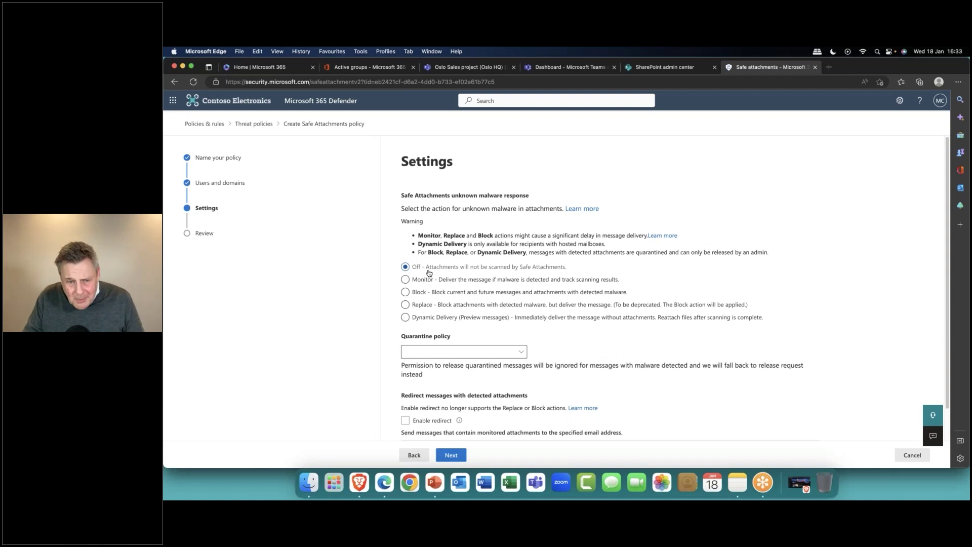
{"action": "left_click", "coordinate": [425, 282]}
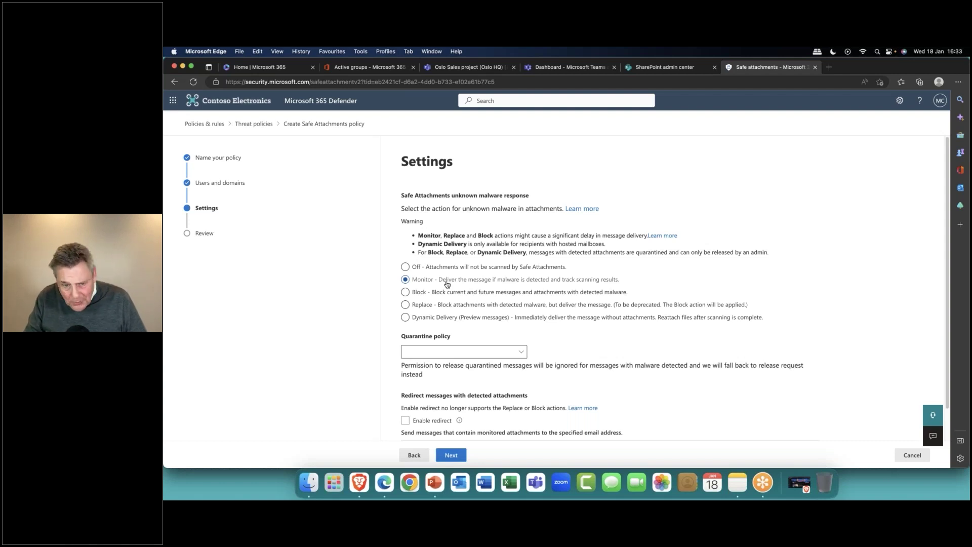
{"action": "left_click", "coordinate": [407, 293]}
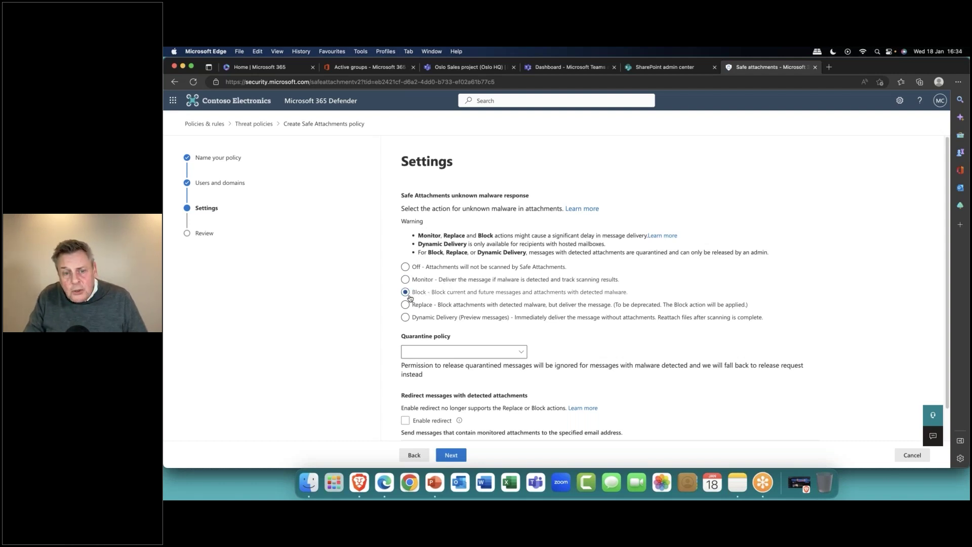
{"action": "left_click", "coordinate": [411, 304]}
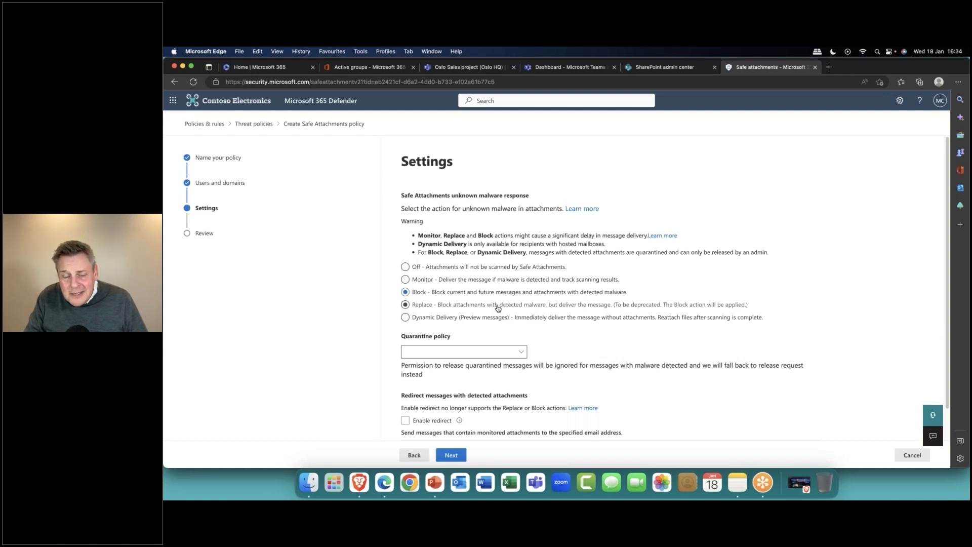
{"action": "left_click", "coordinate": [405, 318]}
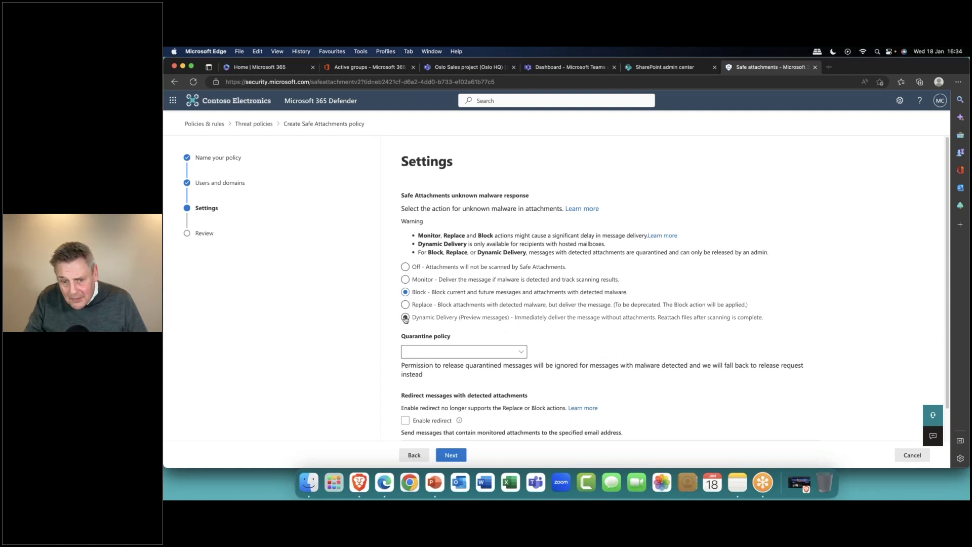
{"action": "left_click", "coordinate": [405, 318]}
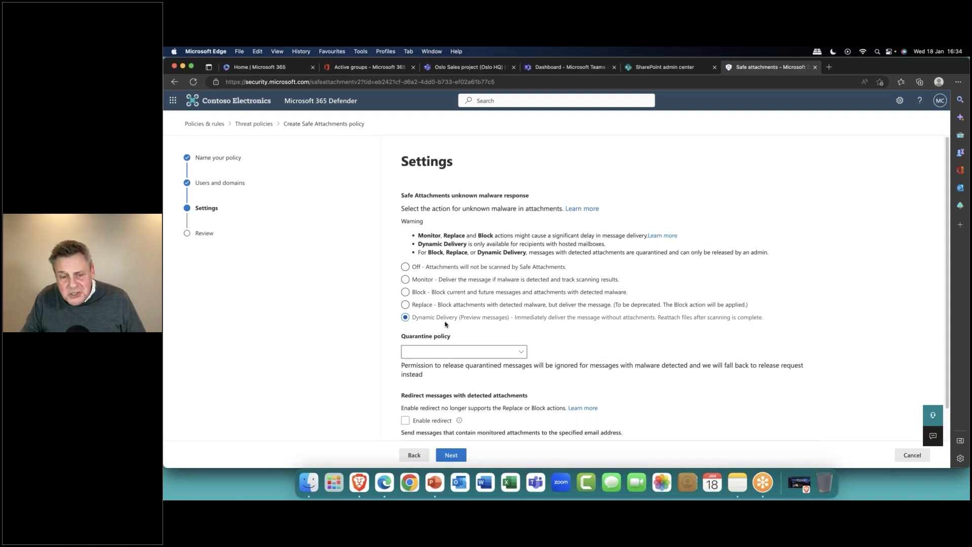
{"action": "scroll", "coordinate": [445, 324], "scroll_direction": "down", "scroll_amount": 2}
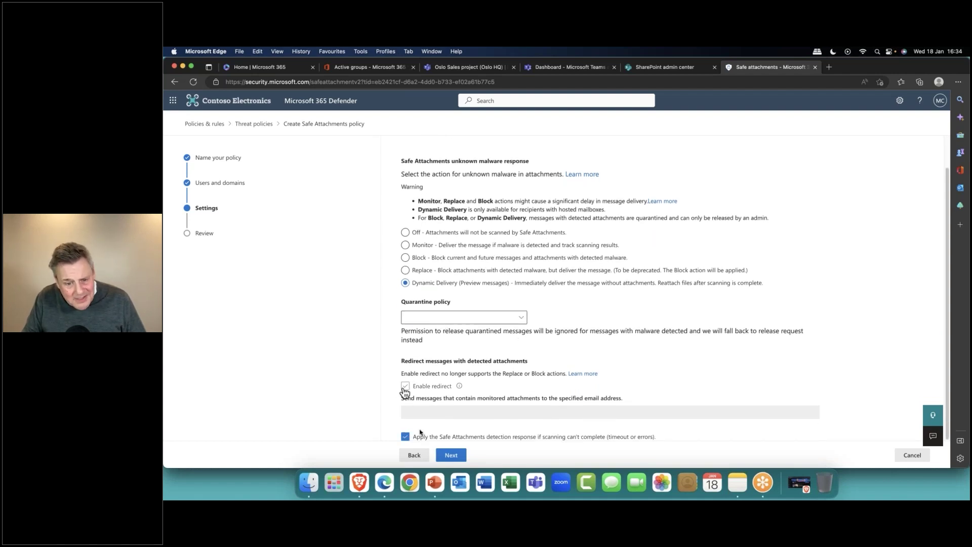
Submit Oslo SA Policy from its review and return to the Safe Attachments policies.
{"action": "left_click", "coordinate": [460, 457]}
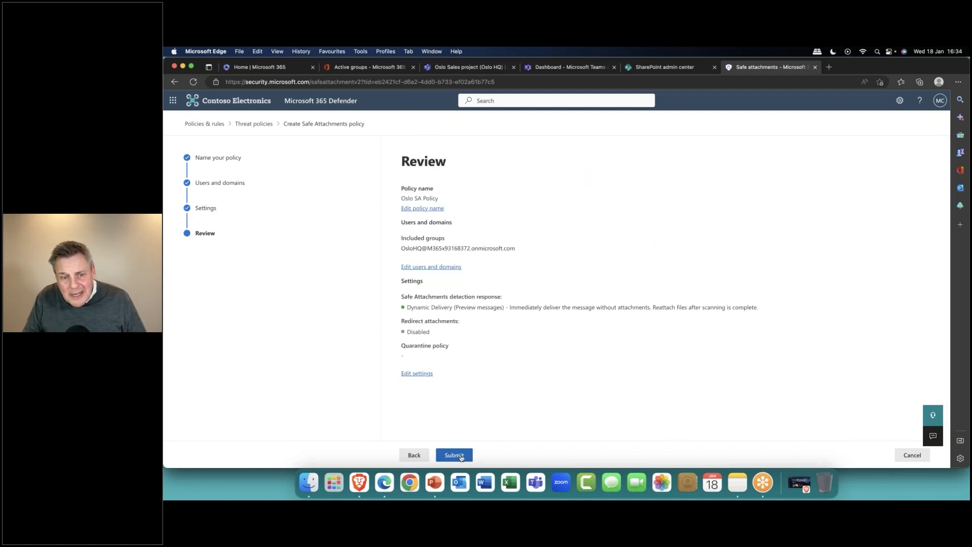
{"action": "left_click", "coordinate": [460, 455]}
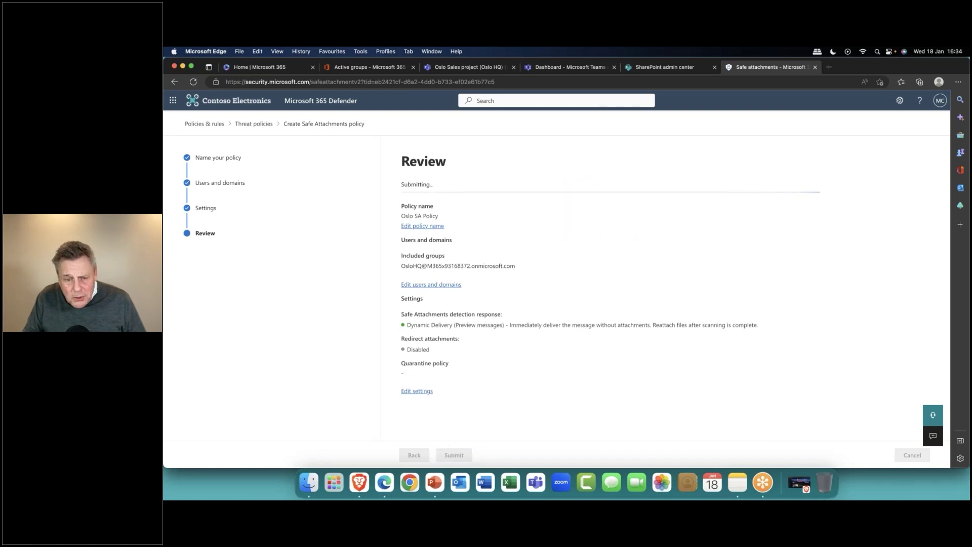
{"action": "left_click", "coordinate": [414, 454]}
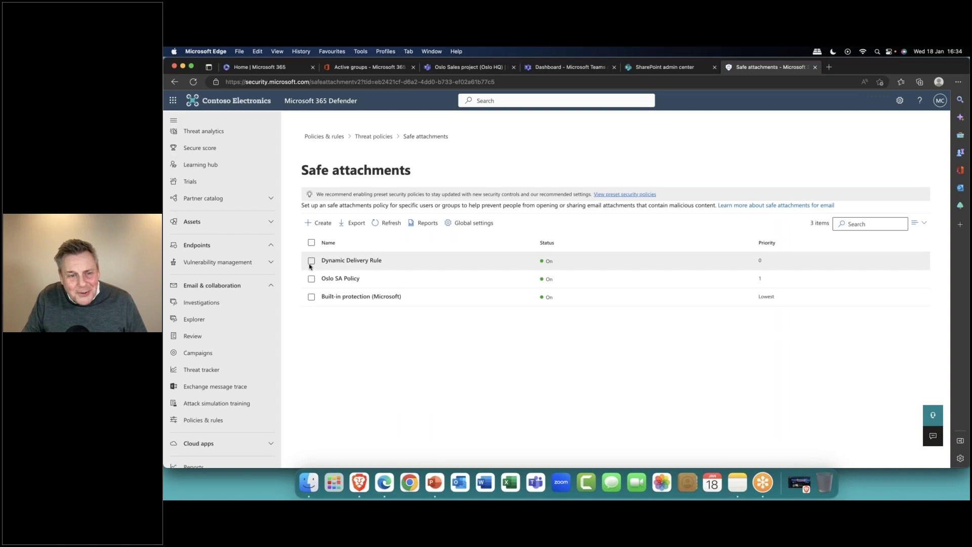
Select Oslo SA Policy, view the actions available for selected policies, and open the policy's details.
{"action": "left_click", "coordinate": [311, 261]}
{"action": "left_click", "coordinate": [312, 261]}
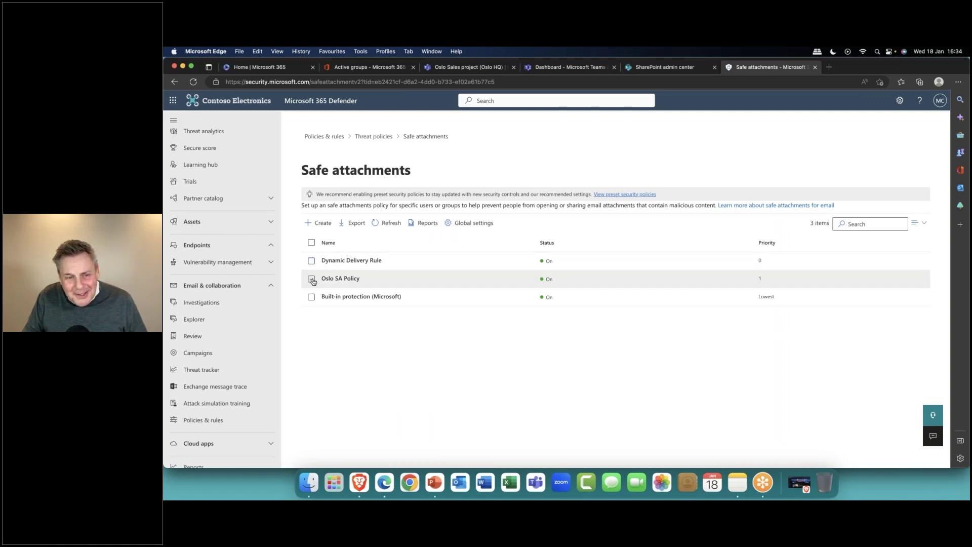
{"action": "left_click", "coordinate": [311, 279]}
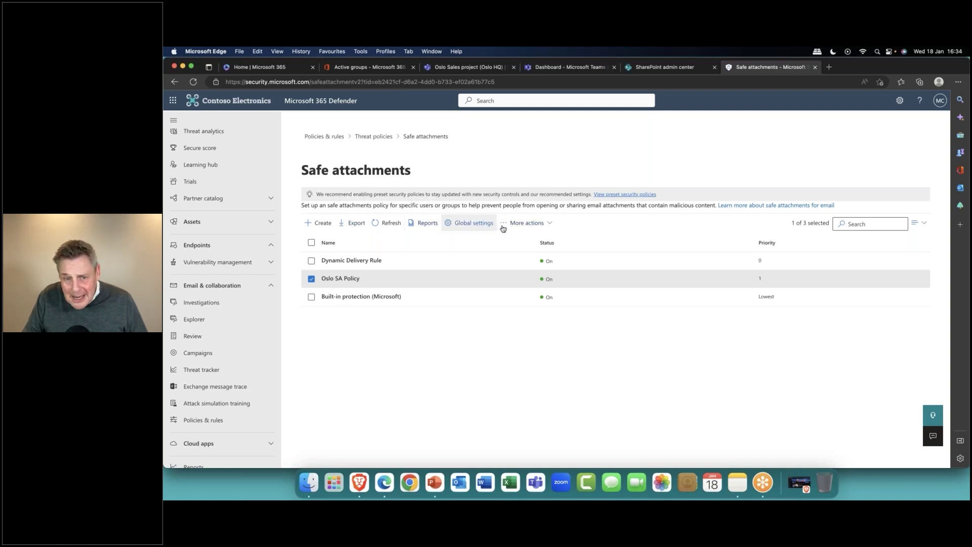
{"action": "left_click", "coordinate": [548, 226]}
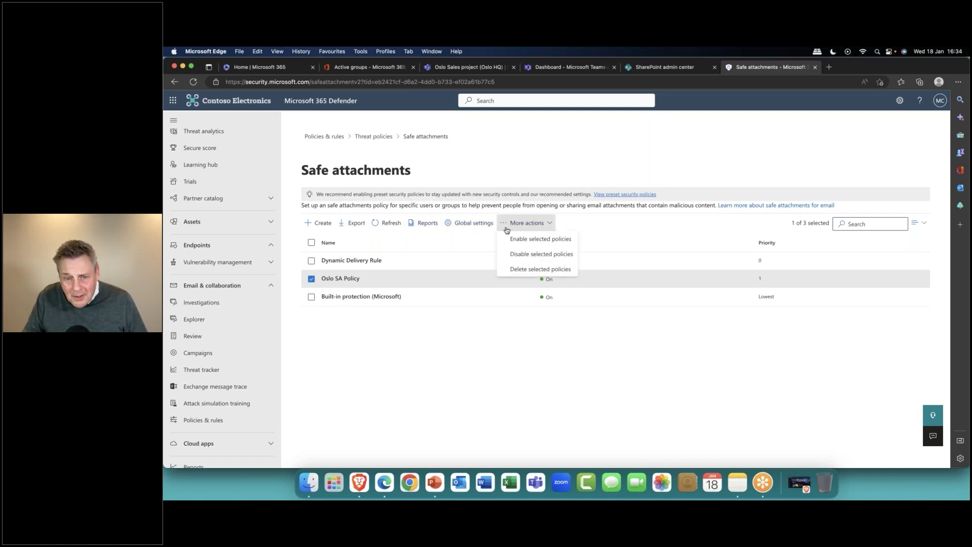
{"action": "left_click", "coordinate": [341, 278]}
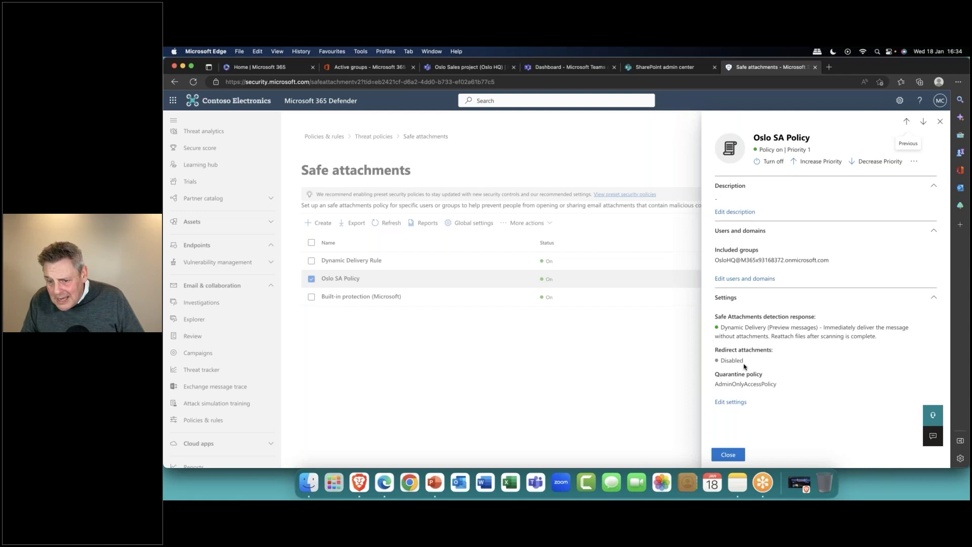
Review the malware response, quarantine and redirect settings of Oslo SA Policy, close its details, and clear the selection.
{"action": "left_click", "coordinate": [730, 402]}
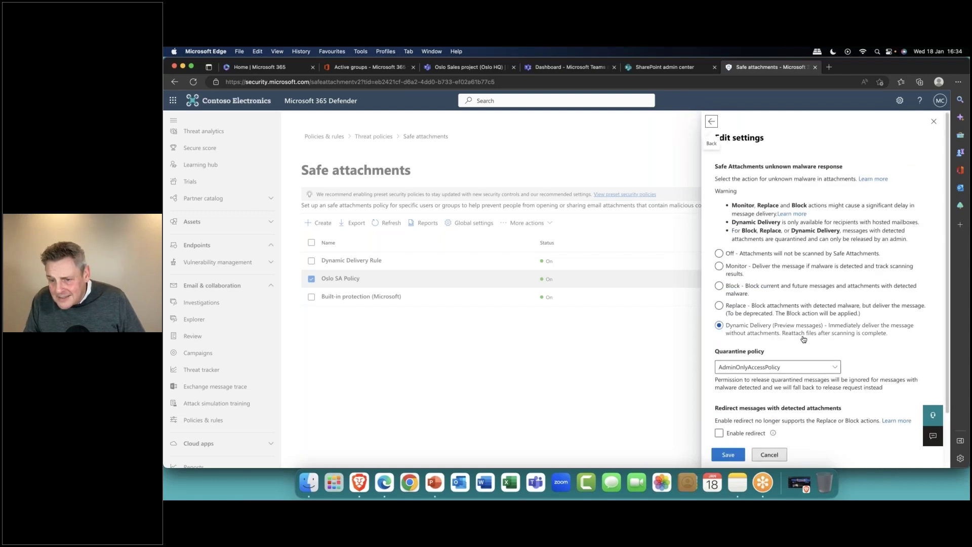
{"action": "scroll", "coordinate": [797, 347], "scroll_direction": "down", "scroll_amount": 3}
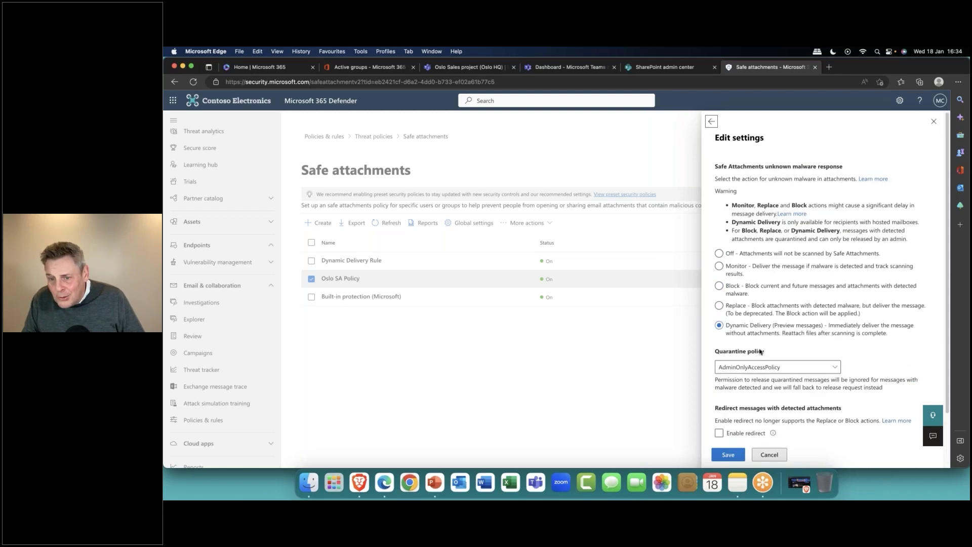
{"action": "left_click", "coordinate": [729, 454]}
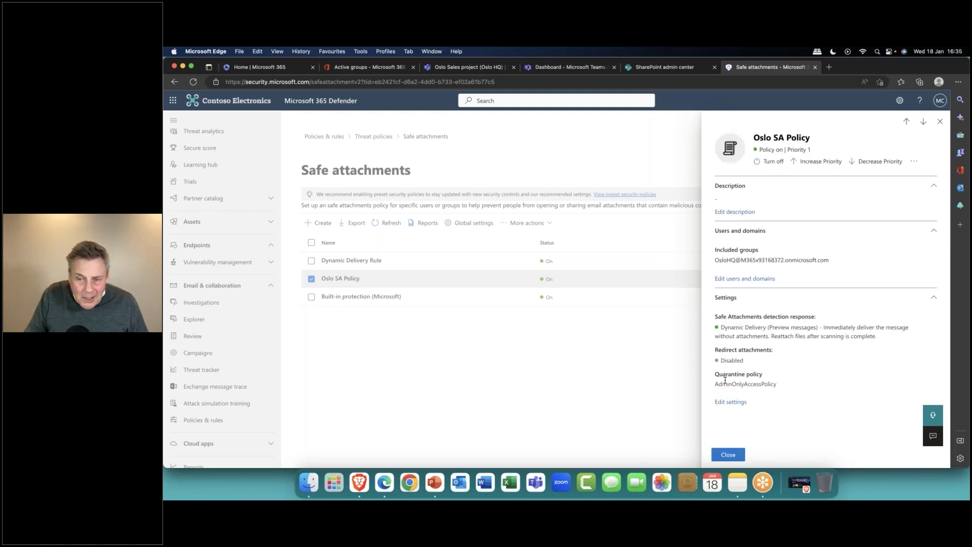
{"action": "left_click", "coordinate": [940, 121]}
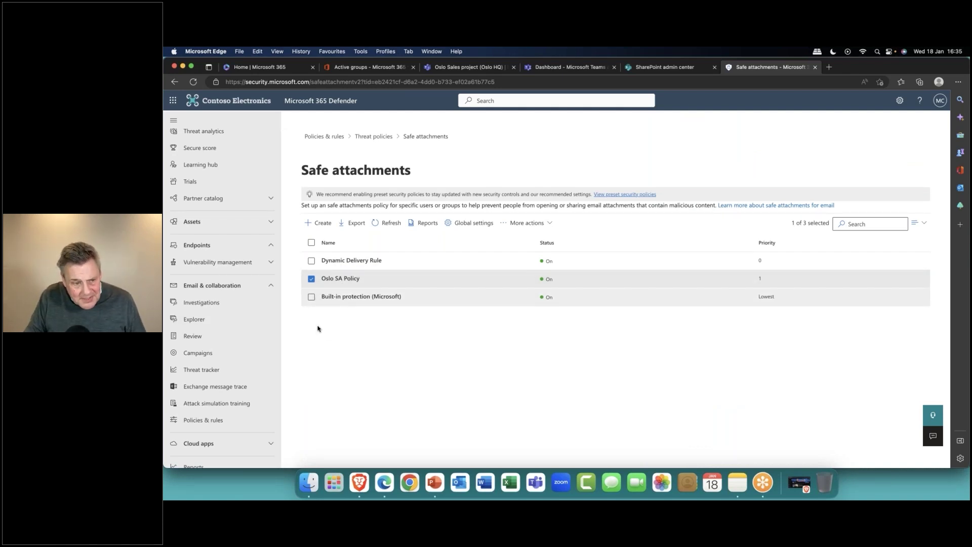
{"action": "key", "text": "Escape"}
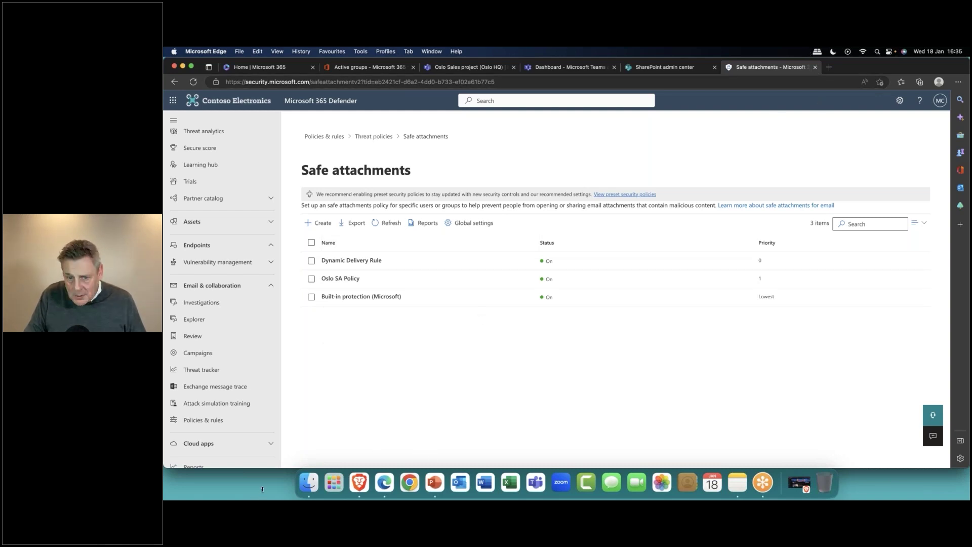
{"action": "key", "text": "super+Tab"}
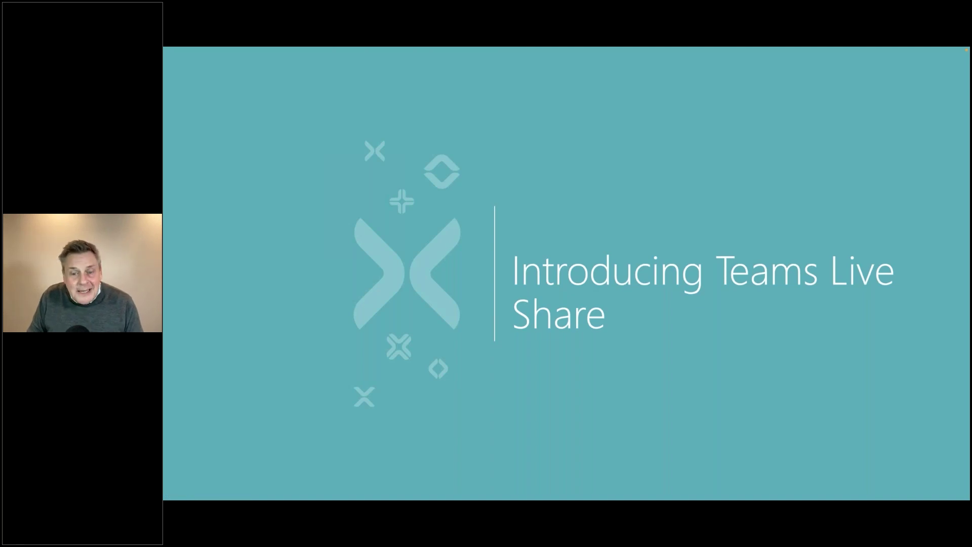
{"action": "key", "text": "Right"}
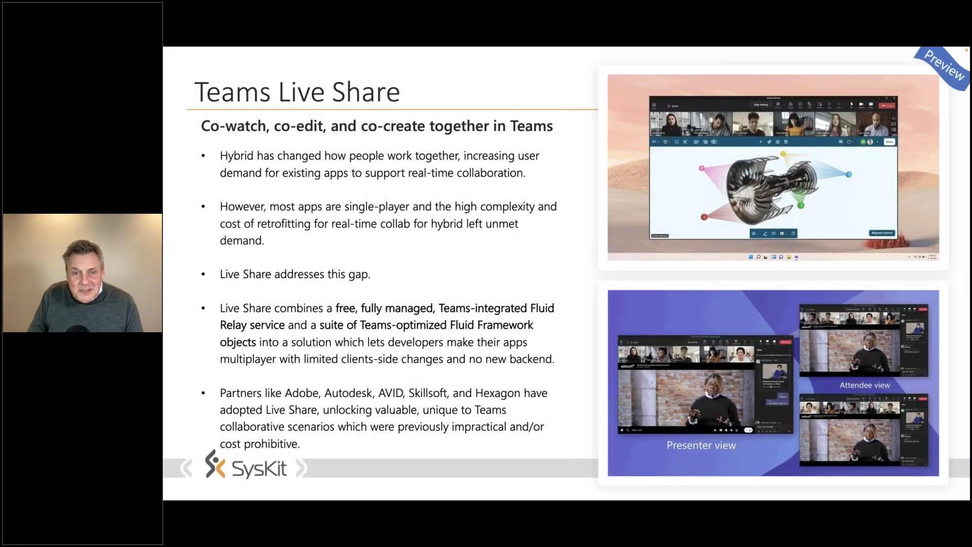
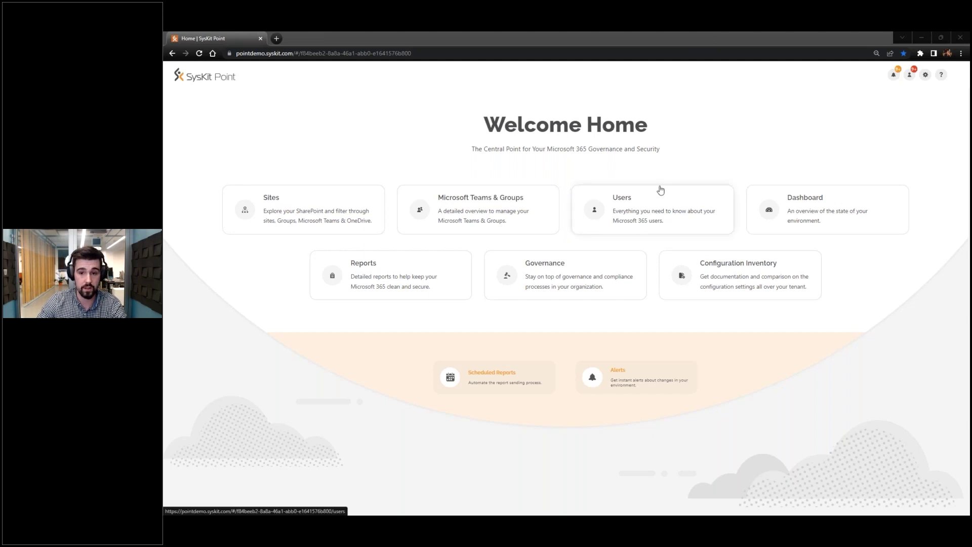
Open the Microsoft Teams & Groups overview in SysKit Point, view only the teams, and restore the view of all groups.
{"action": "left_click", "coordinate": [486, 207]}
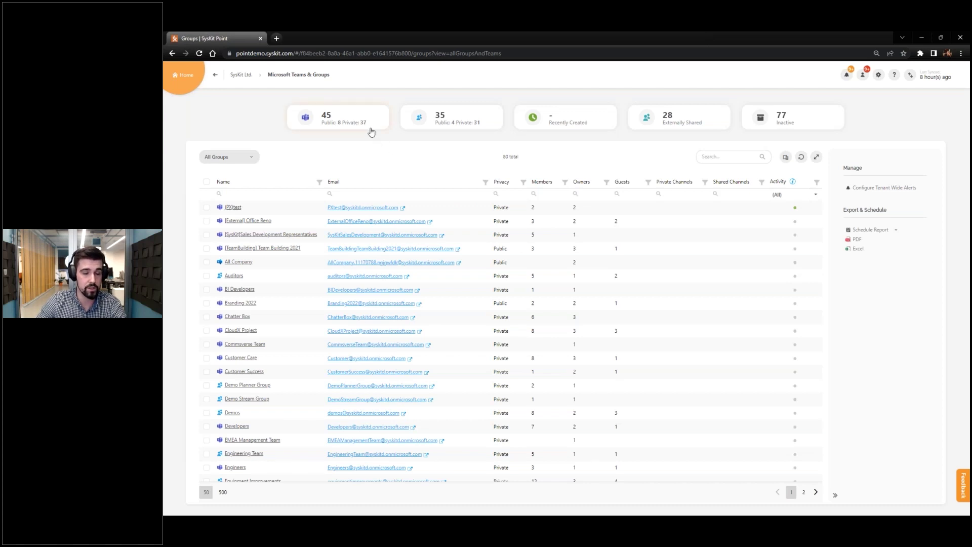
{"action": "mouse_move", "coordinate": [452, 123]}
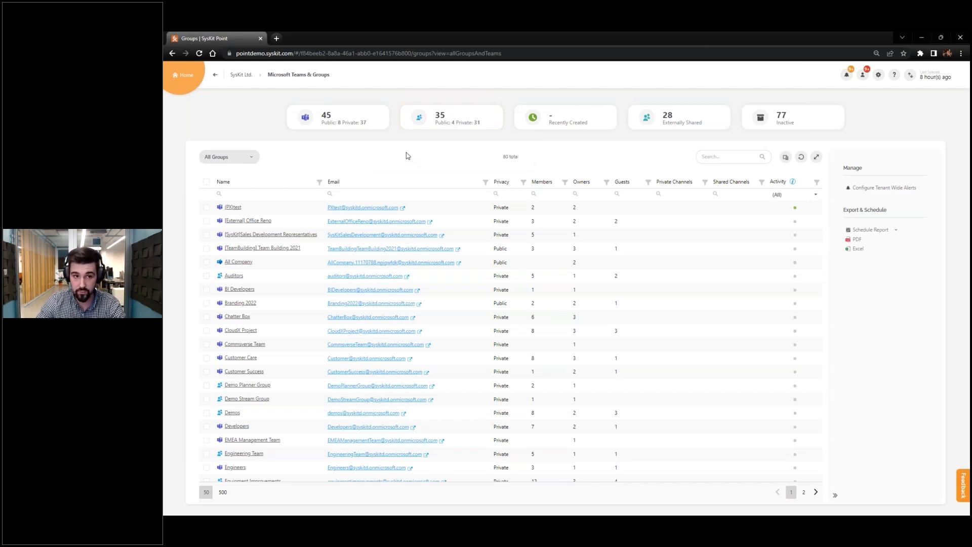
{"action": "mouse_move", "coordinate": [340, 122]}
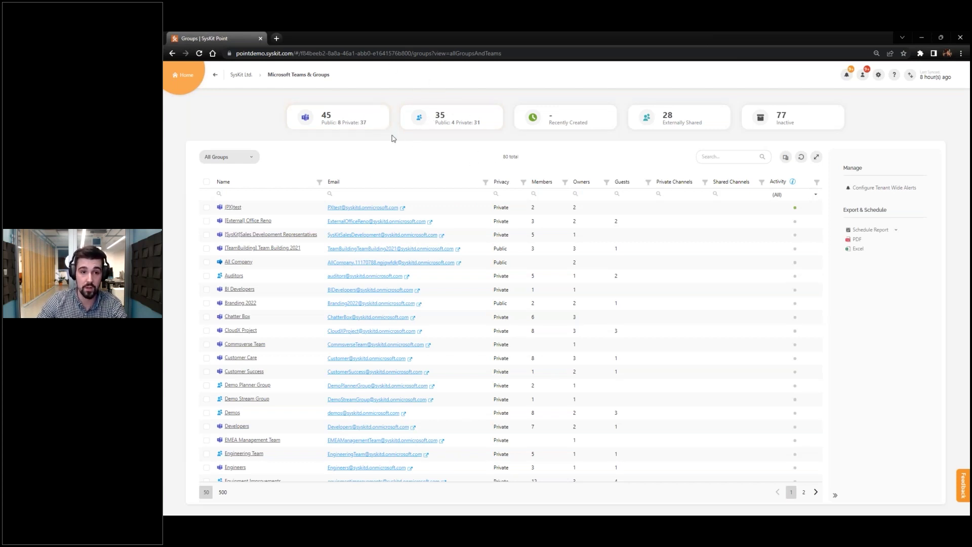
{"action": "left_click", "coordinate": [339, 115]}
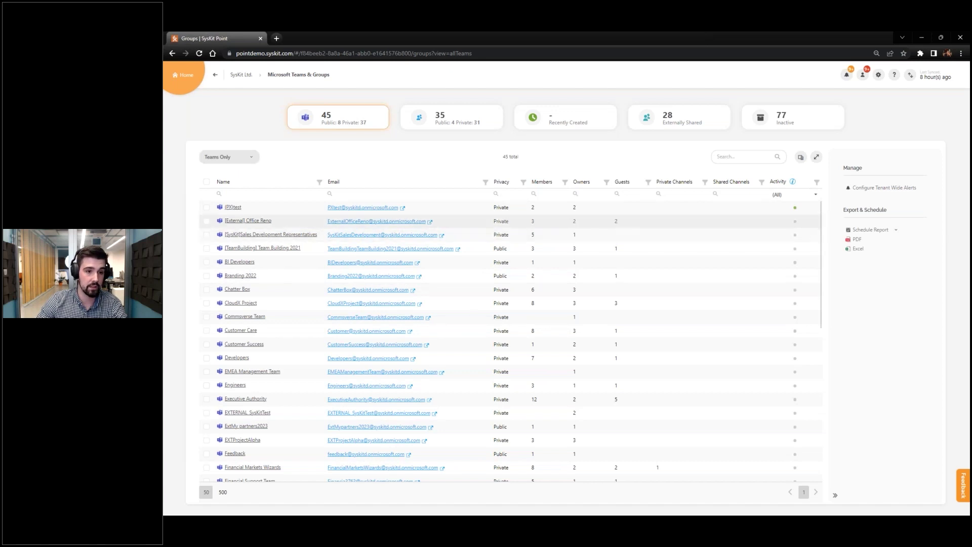
{"action": "left_click", "coordinate": [349, 121]}
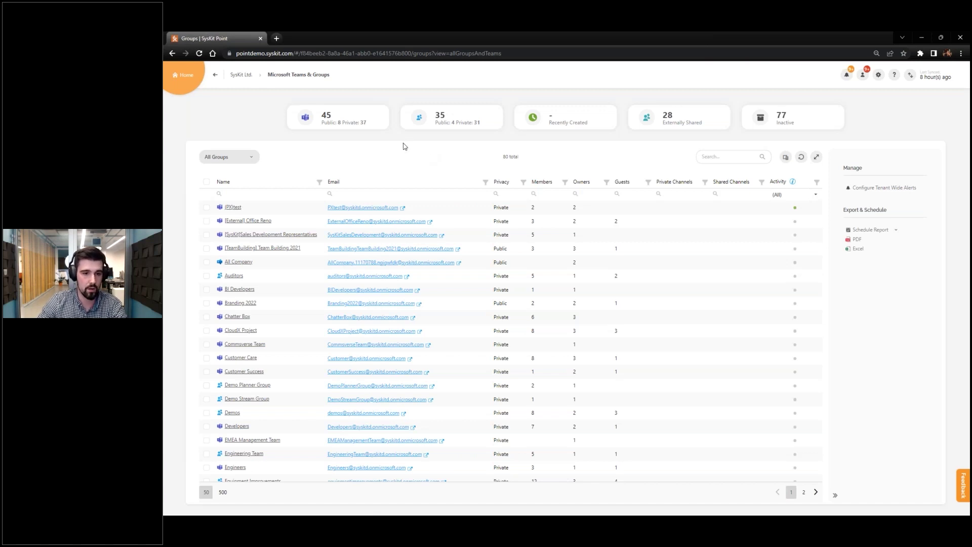
Filter the groups overview to teams with shared channels.
{"action": "left_click", "coordinate": [254, 159]}
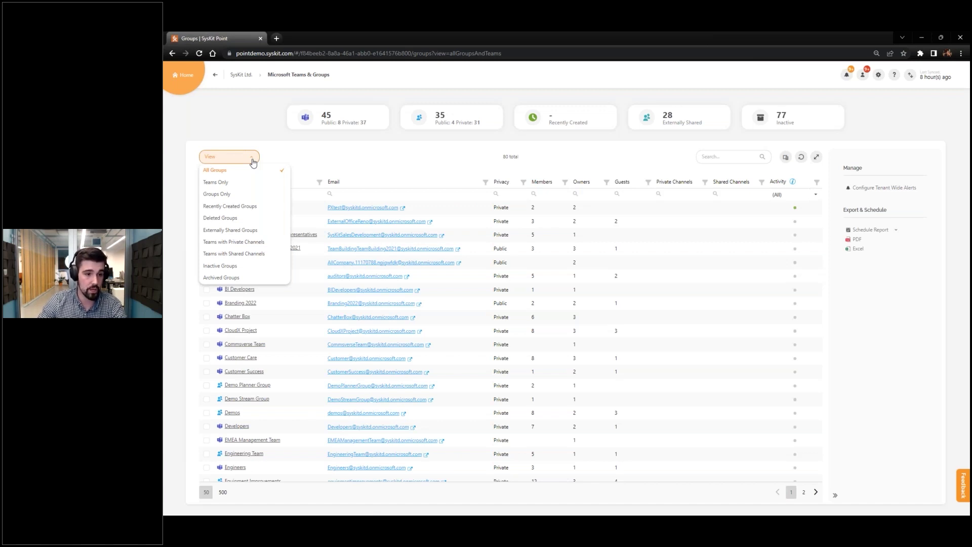
{"action": "left_click", "coordinate": [247, 259]}
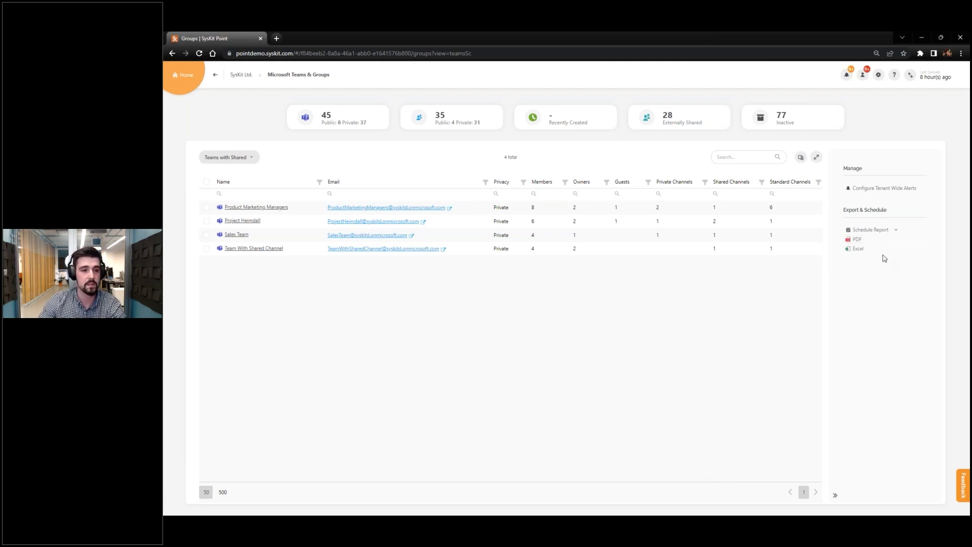
Review the report scheduling options and the tenant-wide alerts for sensitivity label and privacy changes, closing both without saving.
{"action": "left_click", "coordinate": [869, 231]}
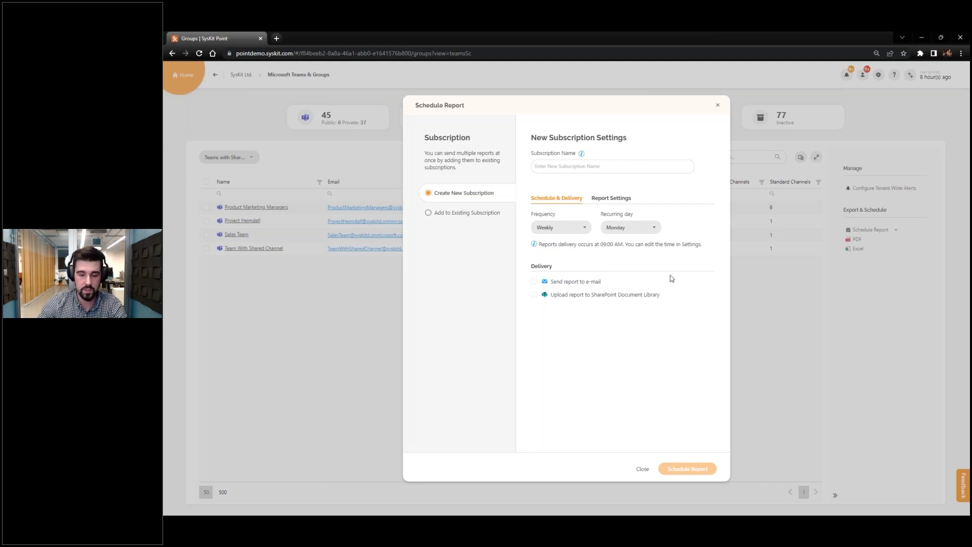
{"action": "left_click", "coordinate": [718, 108]}
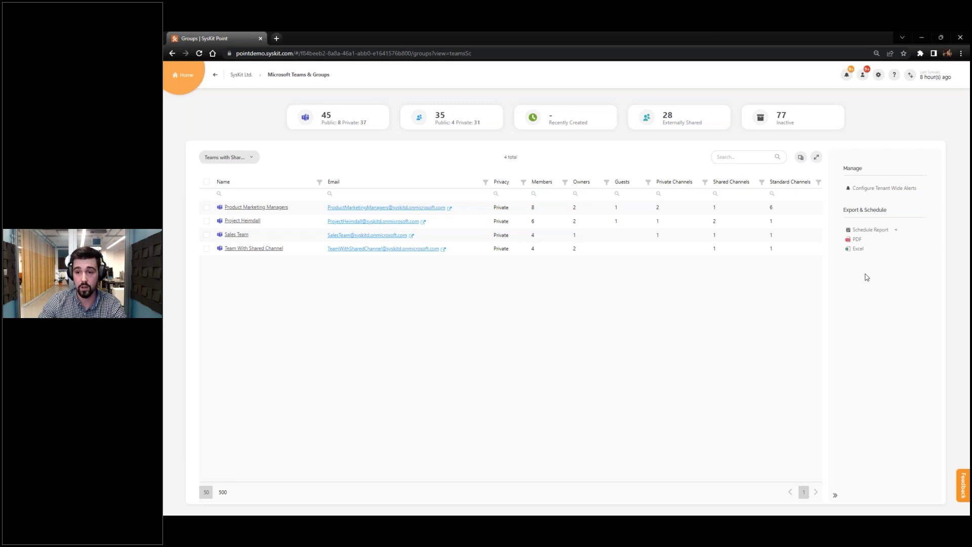
{"action": "left_click", "coordinate": [866, 190]}
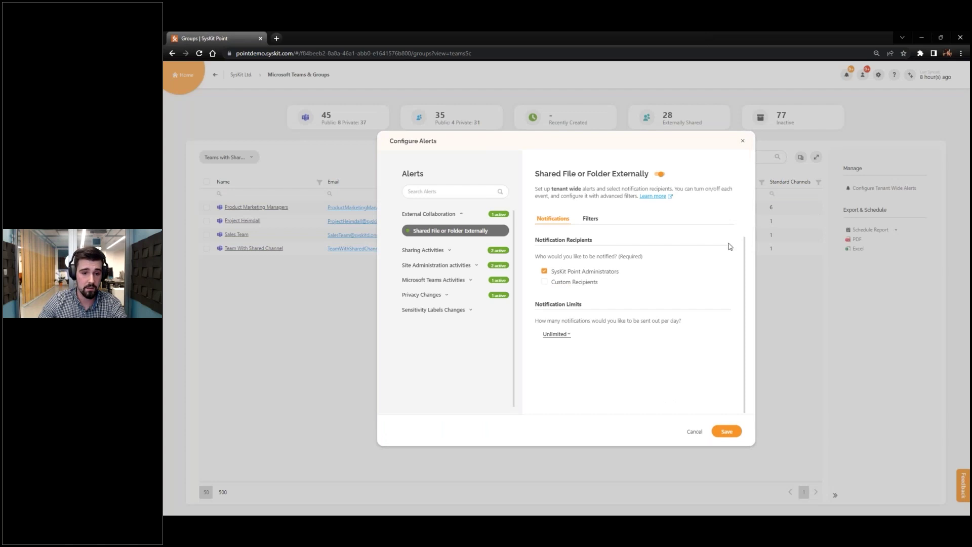
{"action": "left_click", "coordinate": [437, 311]}
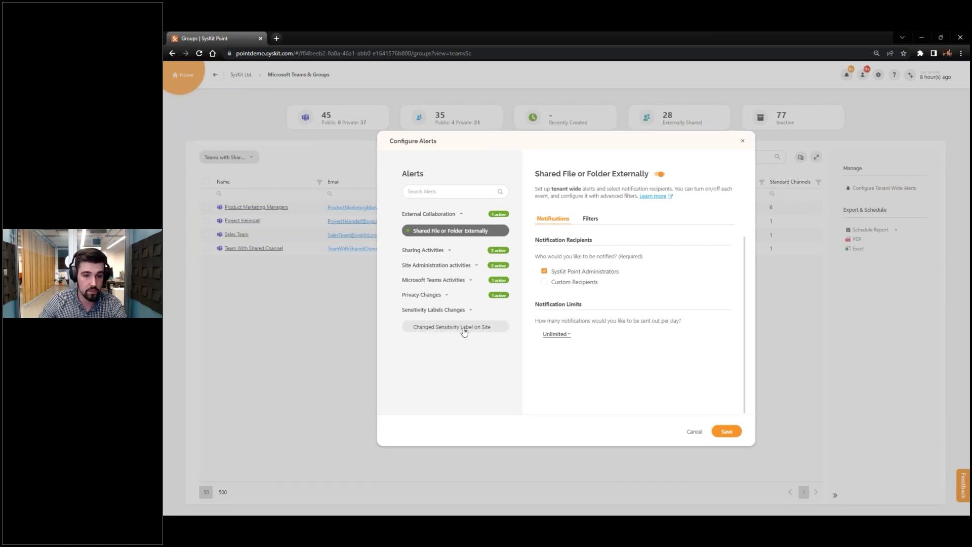
{"action": "left_click", "coordinate": [439, 296]}
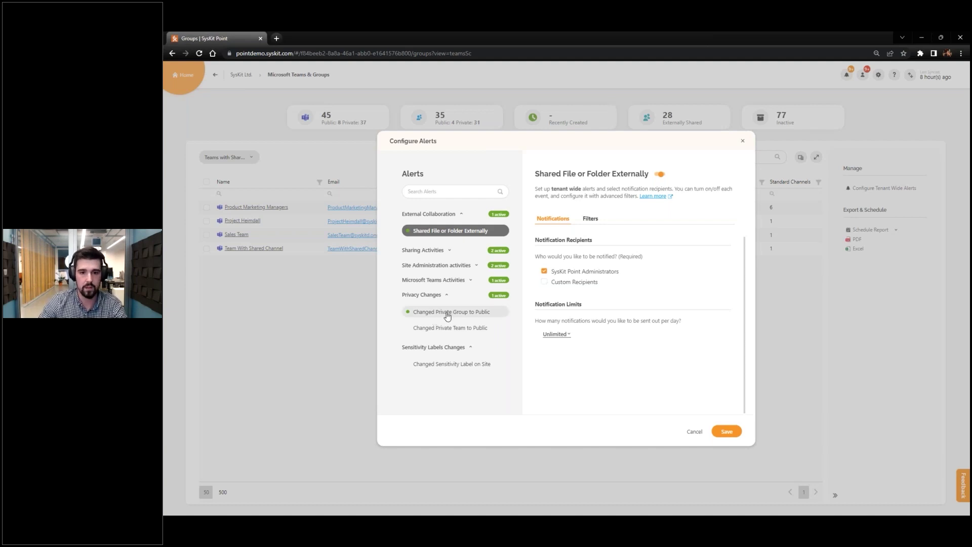
{"action": "left_click", "coordinate": [743, 141]}
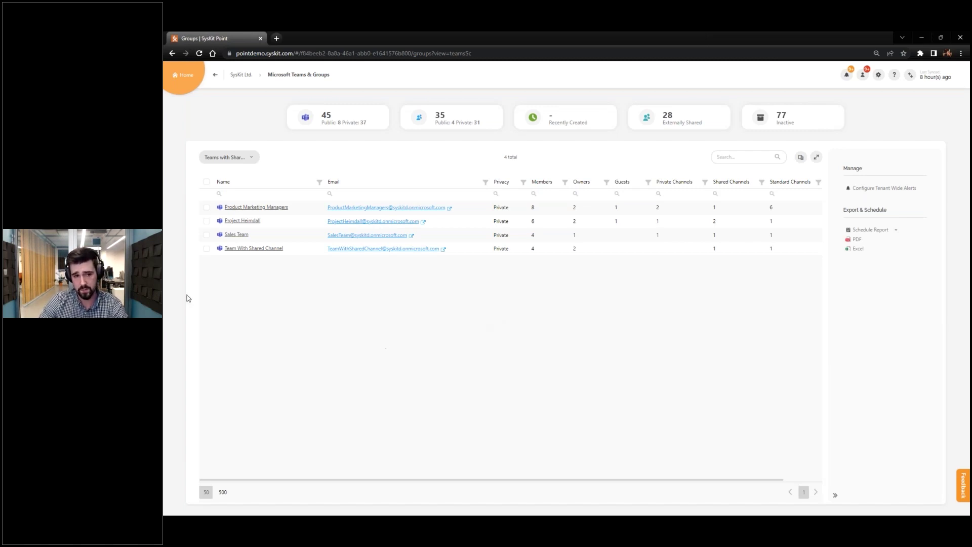
Open the Permissions Matrix for the Product Marketing Managers team and expand Documents, General, Release Process.vsdx and Educations to inspect their permissions.
{"action": "left_click", "coordinate": [207, 209]}
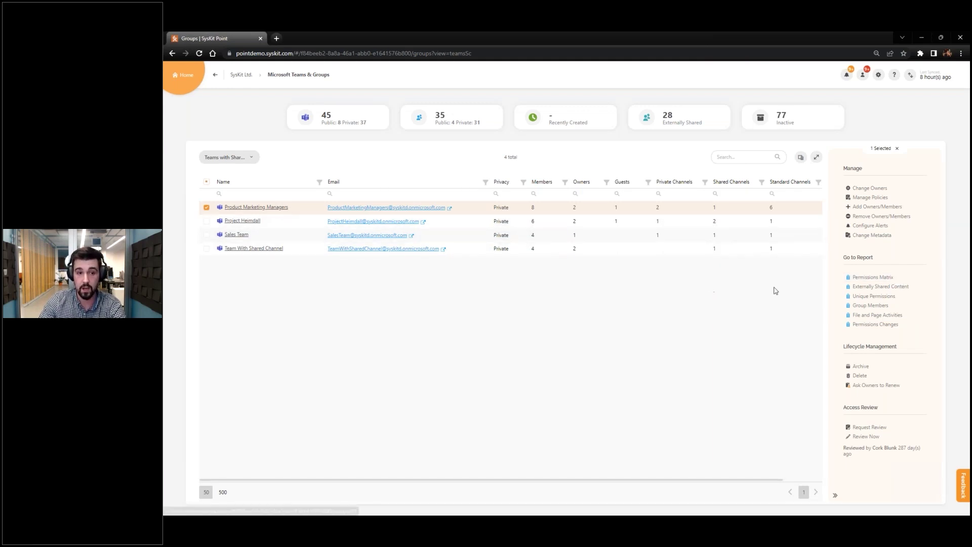
{"action": "left_click", "coordinate": [861, 277]}
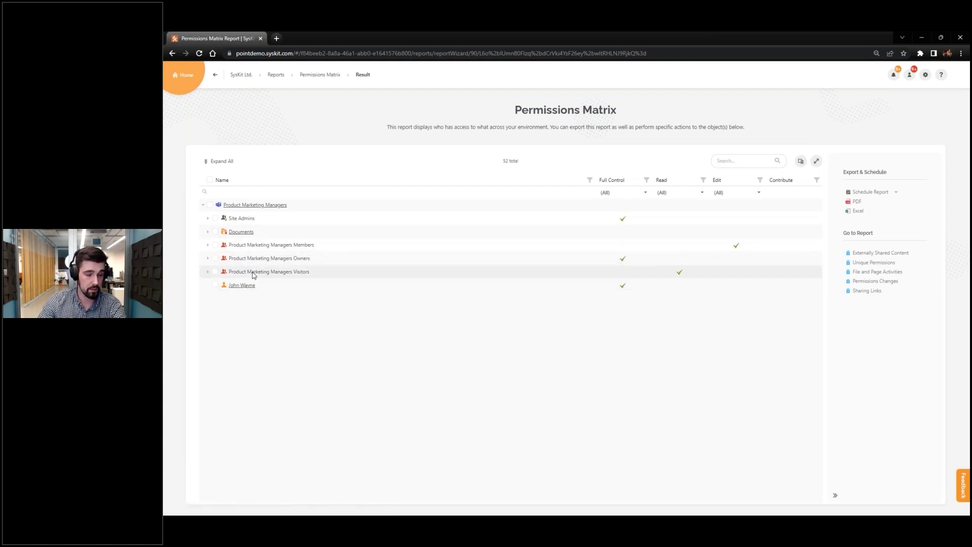
{"action": "left_click", "coordinate": [207, 231]}
{"action": "left_click", "coordinate": [213, 259]}
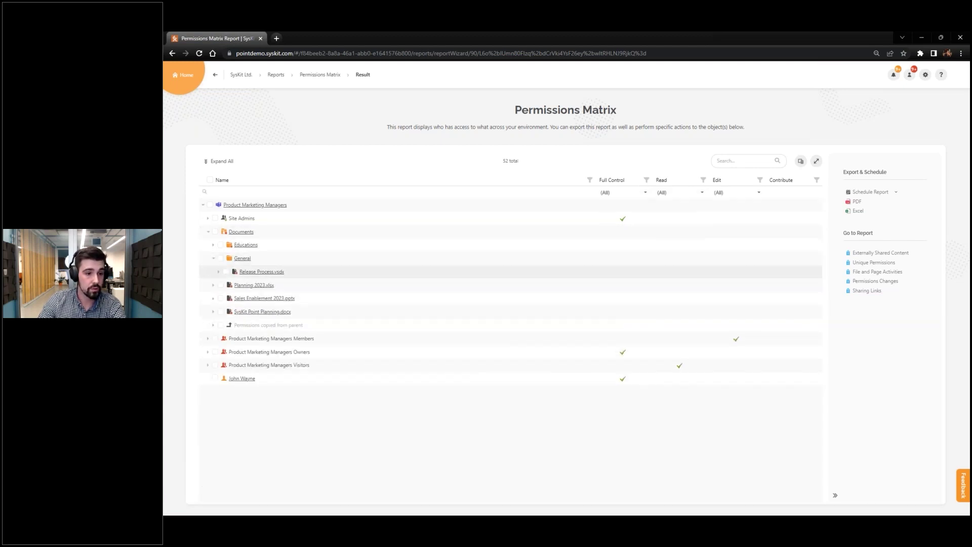
{"action": "left_click", "coordinate": [219, 272]}
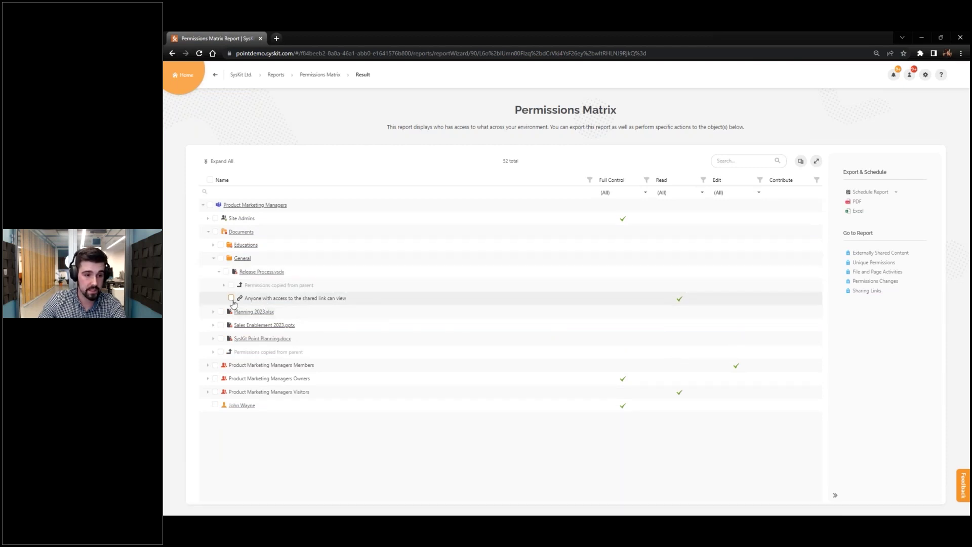
{"action": "left_click", "coordinate": [213, 245]}
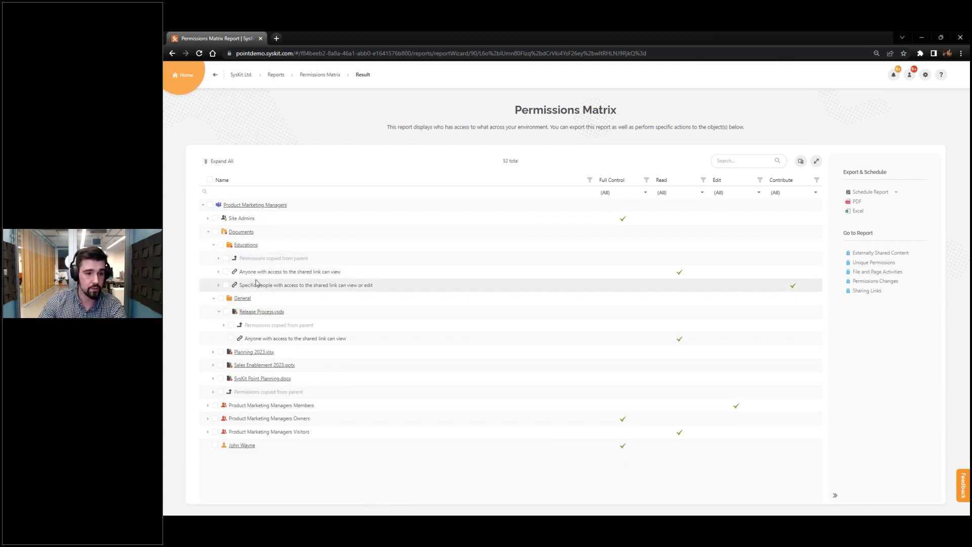
Check the actions available for the Educations folder's anonymous sharing link and for the first external user on its specific-people link.
{"action": "left_click", "coordinate": [226, 273]}
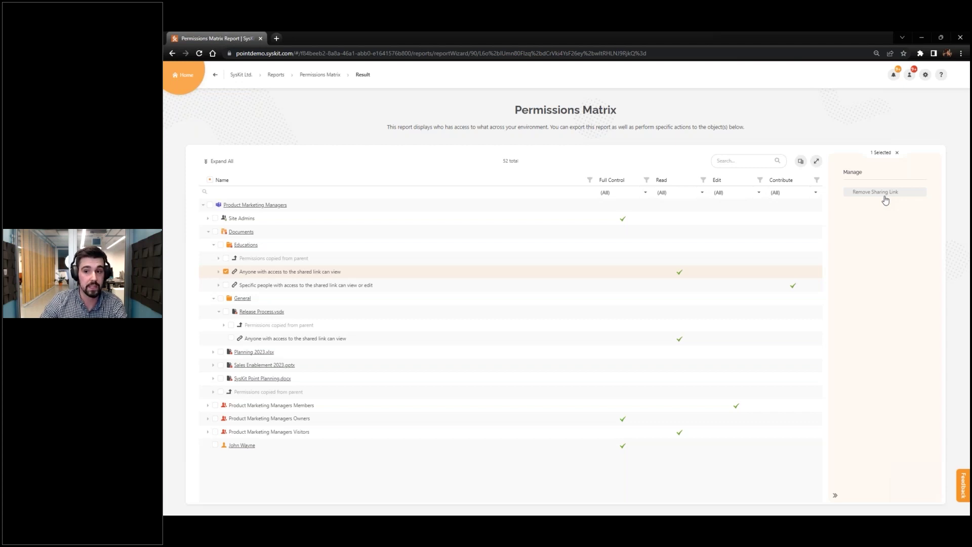
{"action": "left_click", "coordinate": [225, 272]}
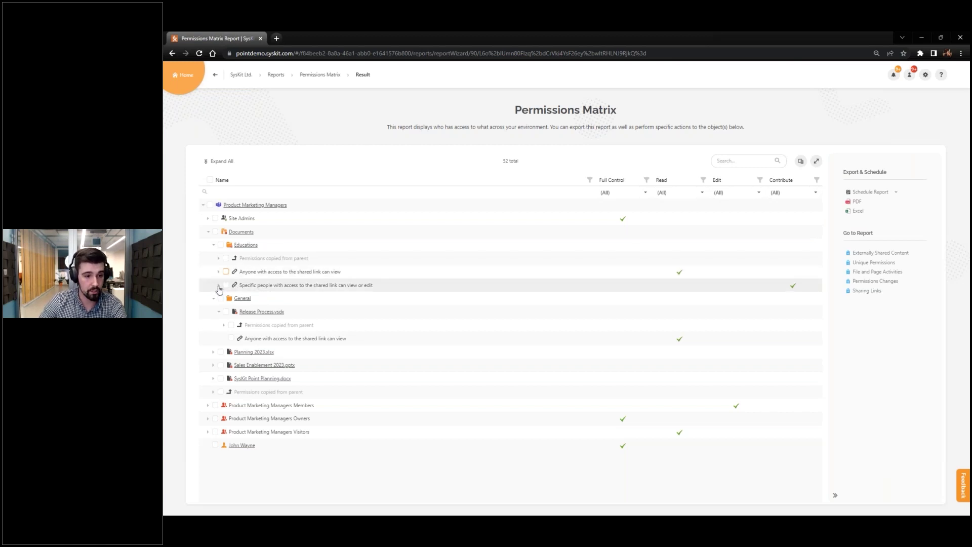
{"action": "left_click", "coordinate": [219, 285]}
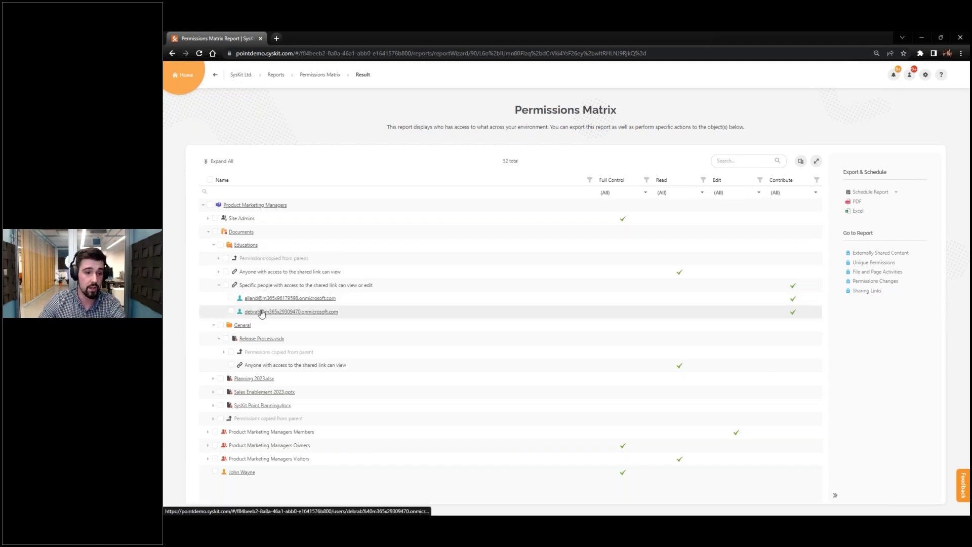
{"action": "left_click", "coordinate": [230, 298]}
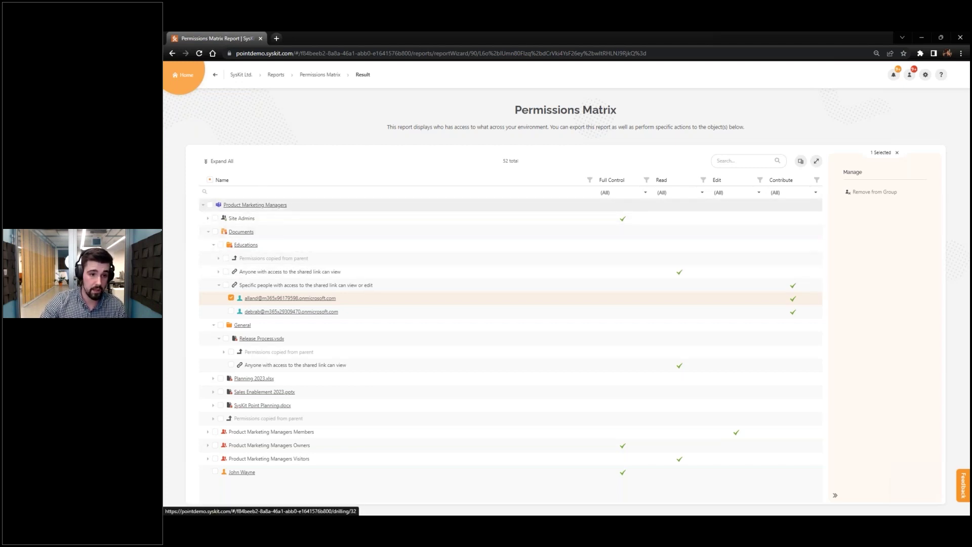
Open the external users list from the Product Marketing Managers site details and view the User Activity report for the second listed user.
{"action": "left_click", "coordinate": [271, 206]}
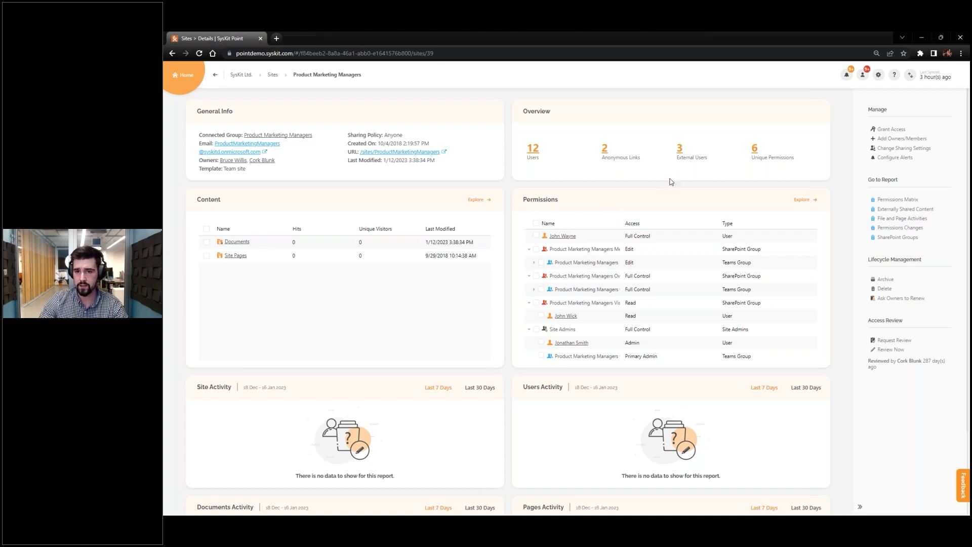
{"action": "left_click", "coordinate": [680, 149]}
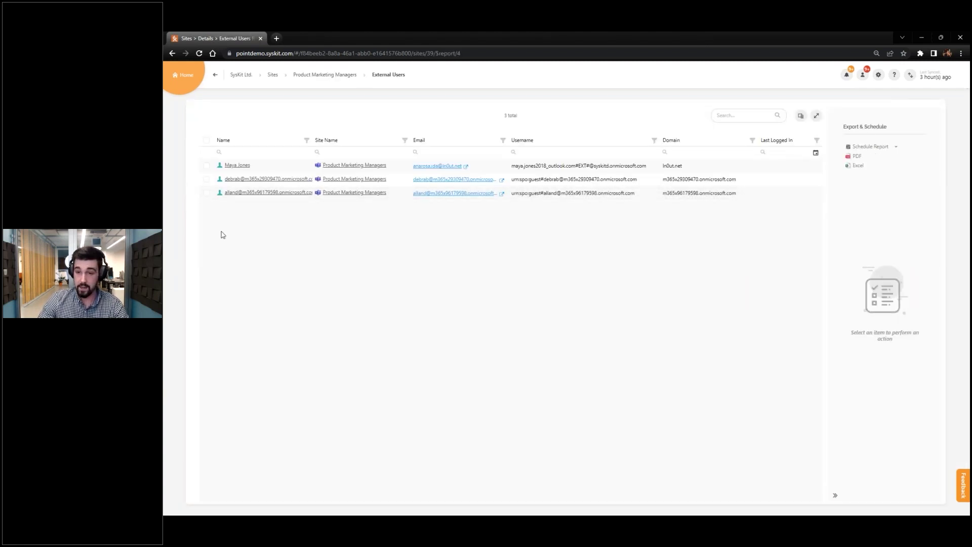
{"action": "left_click", "coordinate": [206, 180]}
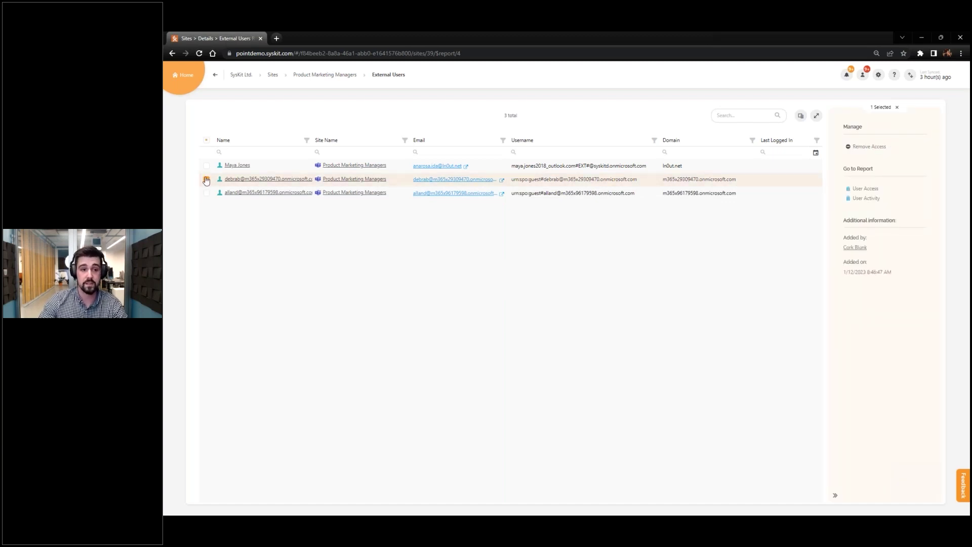
{"action": "left_click", "coordinate": [866, 198]}
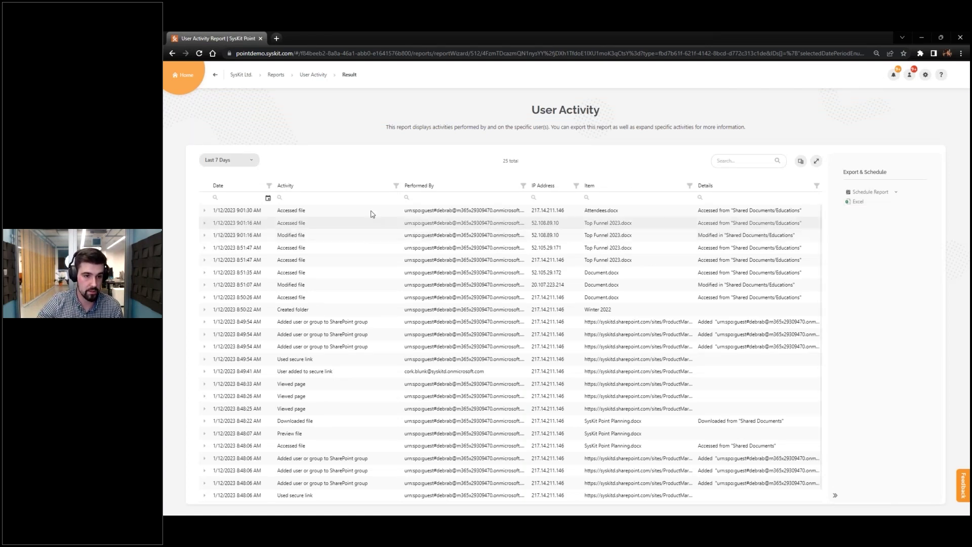
Filter the user's activities to Downloaded file, examine the event's details, and return to the Product Marketing Managers site details.
{"action": "left_click", "coordinate": [396, 187]}
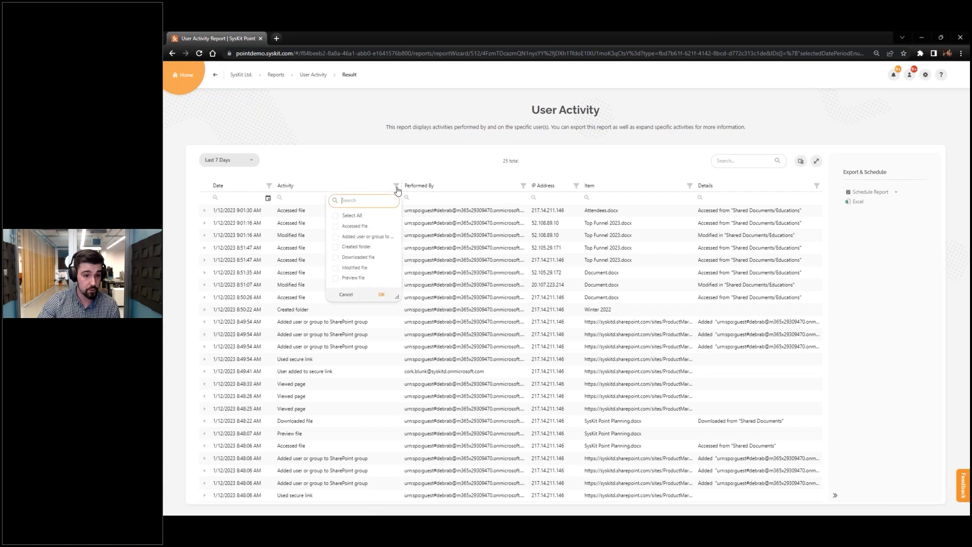
{"action": "left_click", "coordinate": [353, 259]}
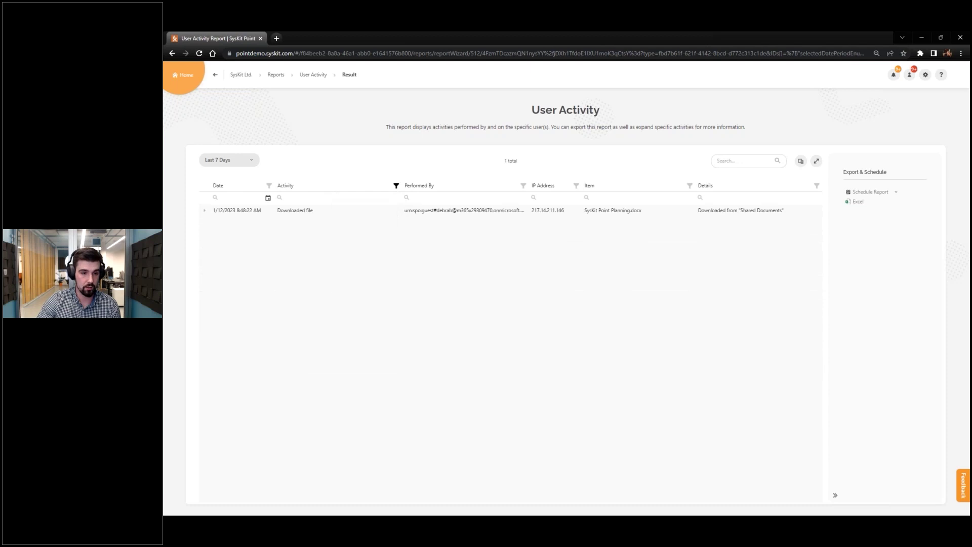
{"action": "left_click", "coordinate": [205, 211]}
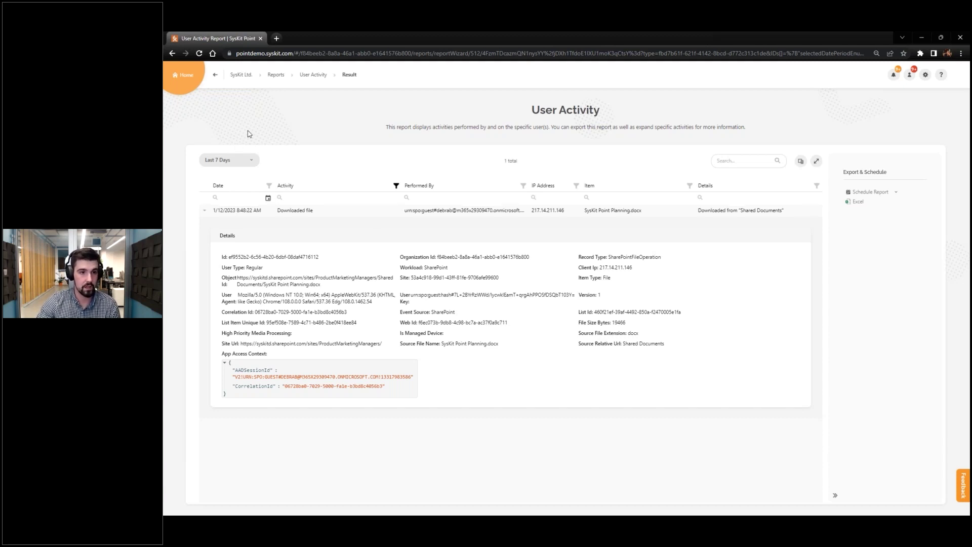
{"action": "left_click", "coordinate": [172, 54]}
{"action": "left_click", "coordinate": [173, 53]}
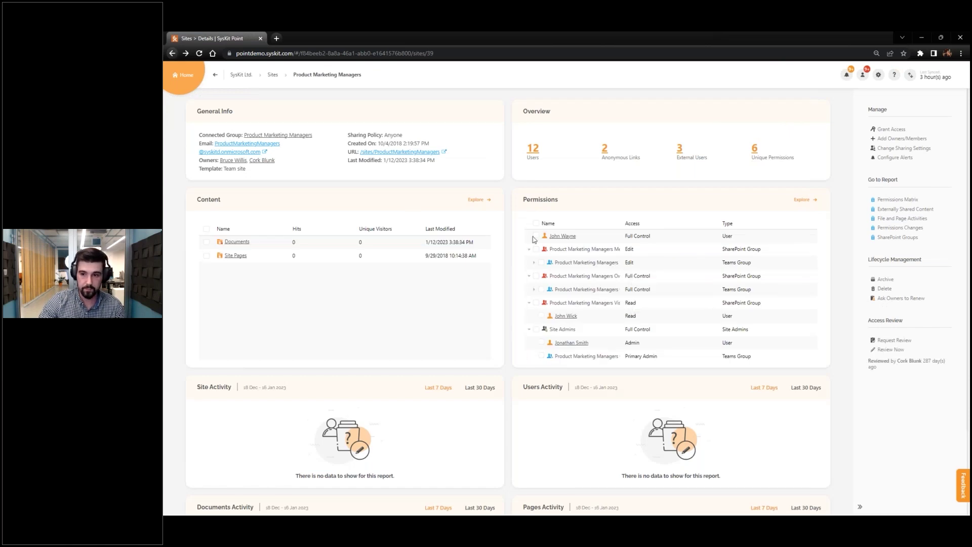
Filter the site's Permissions Changes report to created and used anonymous links, review the events, and return to the site details.
{"action": "left_click", "coordinate": [901, 229]}
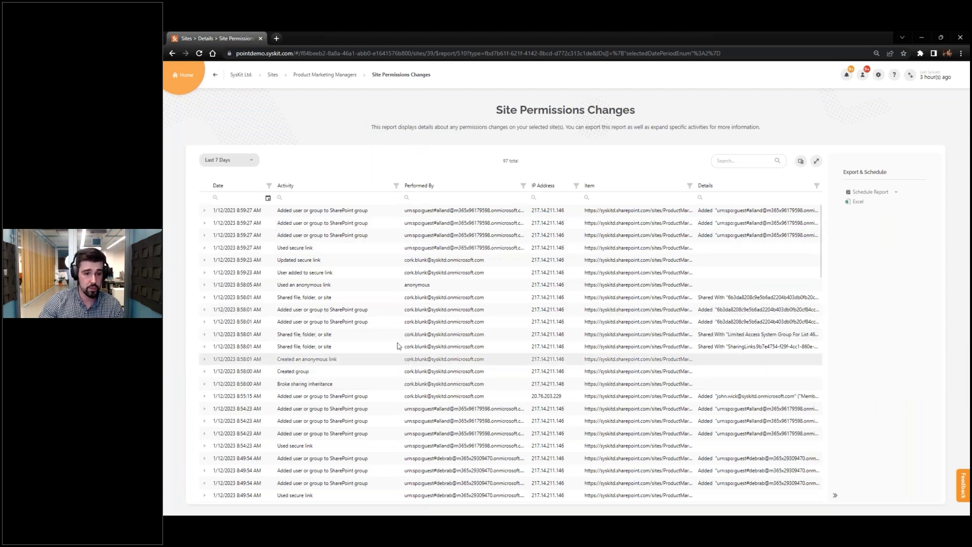
{"action": "left_click", "coordinate": [396, 186]}
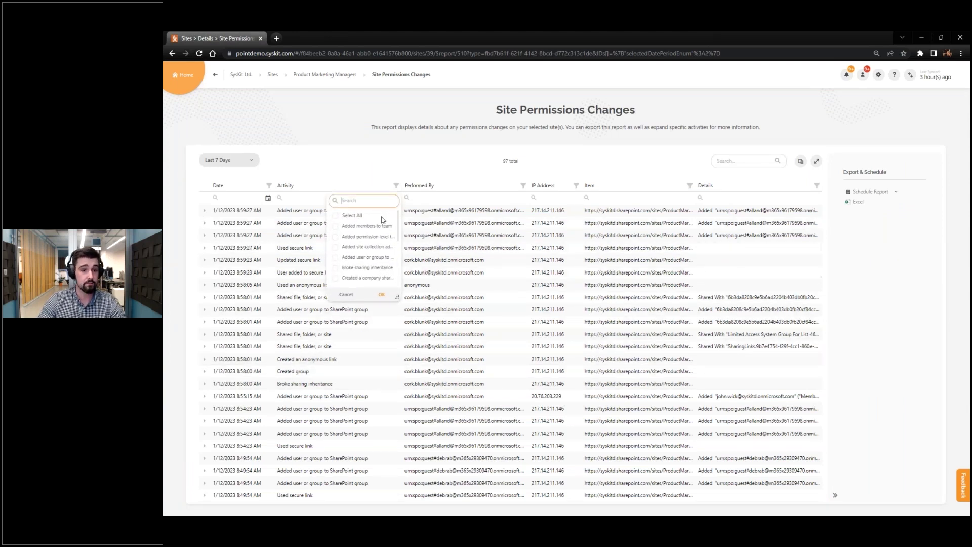
{"action": "type", "text": "anon"}
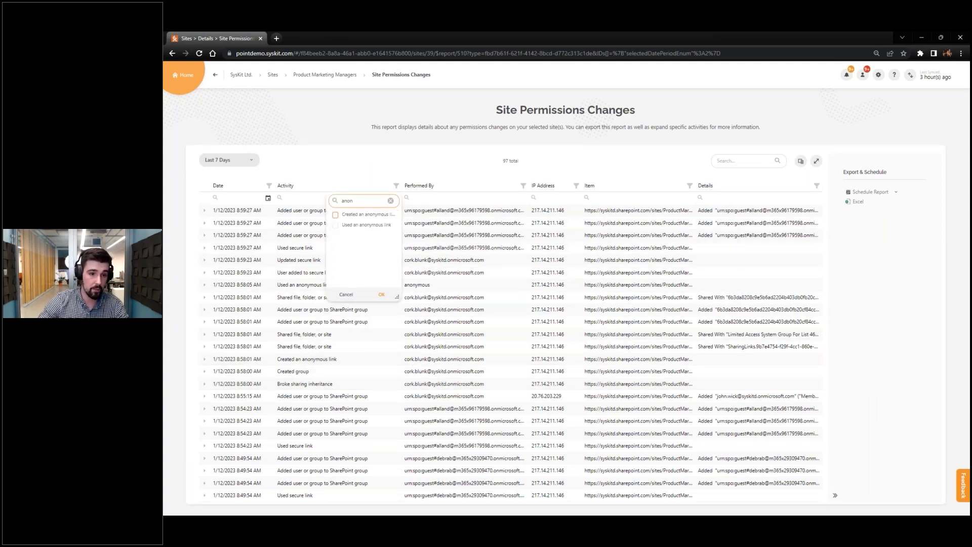
{"action": "left_click", "coordinate": [336, 215]}
{"action": "left_click", "coordinate": [335, 225]}
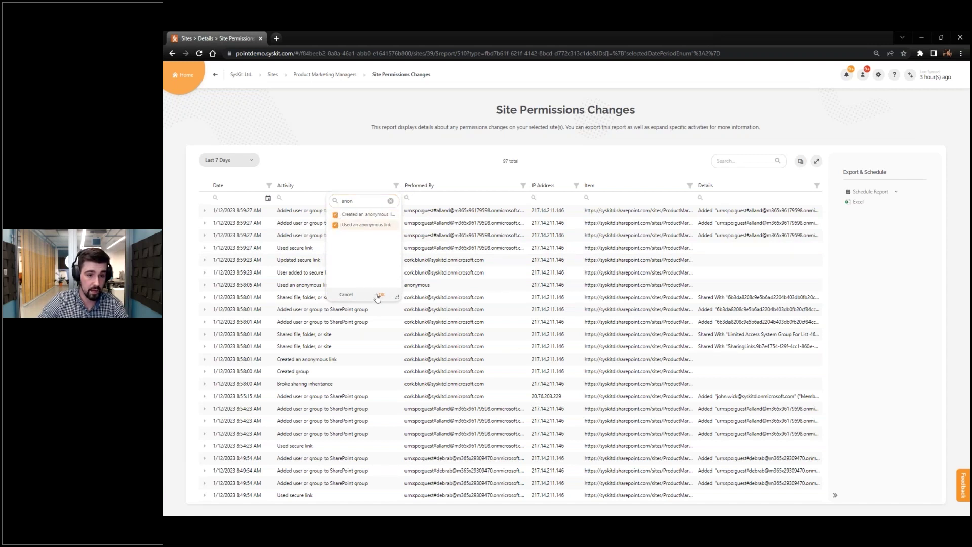
{"action": "left_click", "coordinate": [381, 294]}
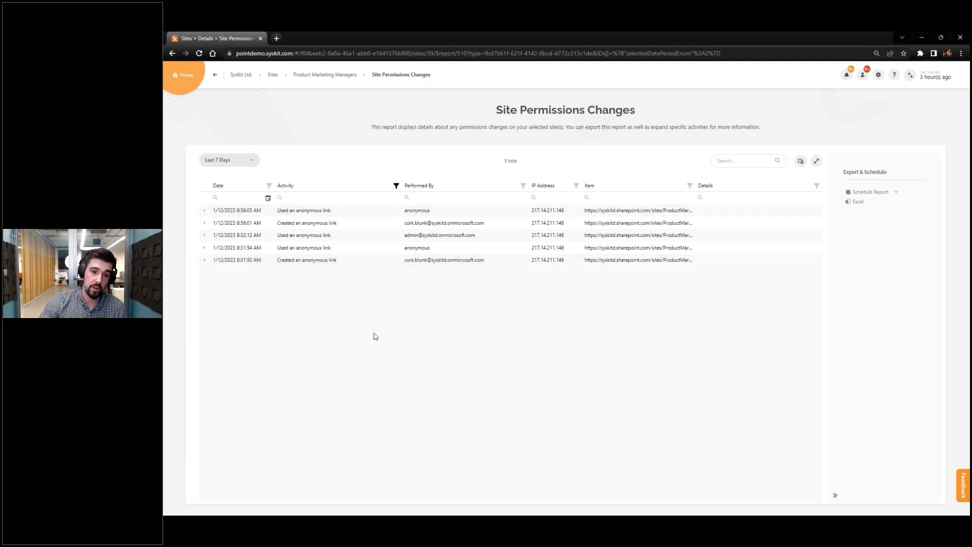
{"action": "left_click", "coordinate": [173, 53]}
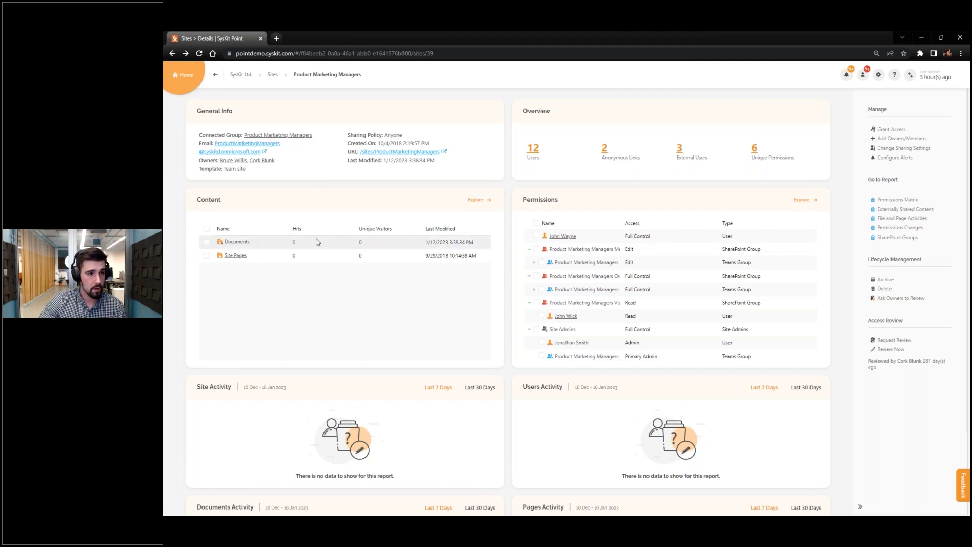
Run the Sharing Links report from the Report Center for all Microsoft Teams with all link types.
{"action": "left_click", "coordinate": [182, 75]}
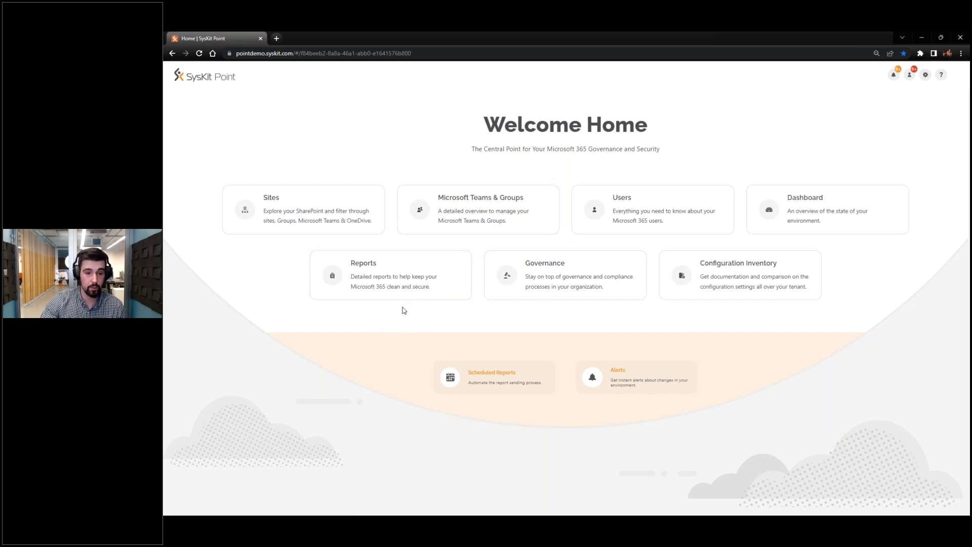
{"action": "left_click", "coordinate": [392, 278]}
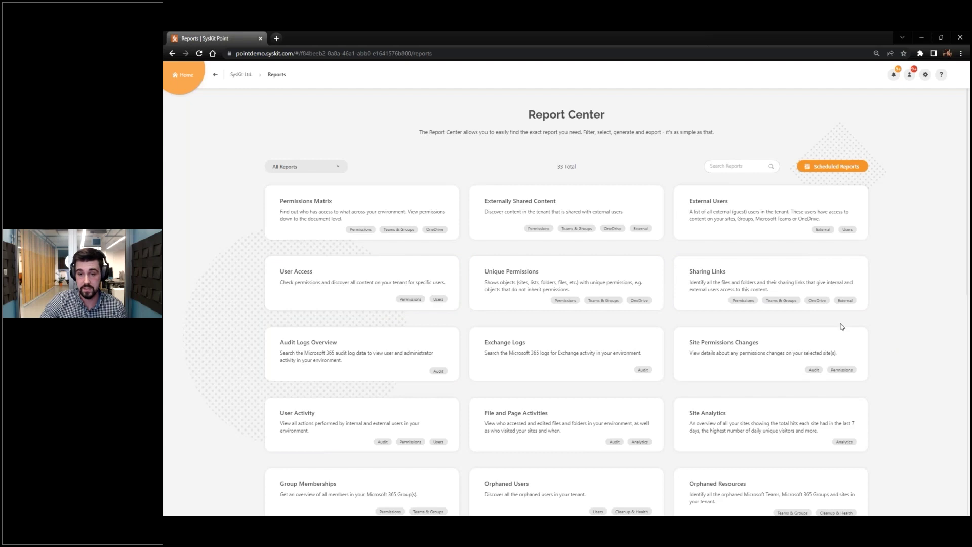
{"action": "left_click", "coordinate": [718, 276]}
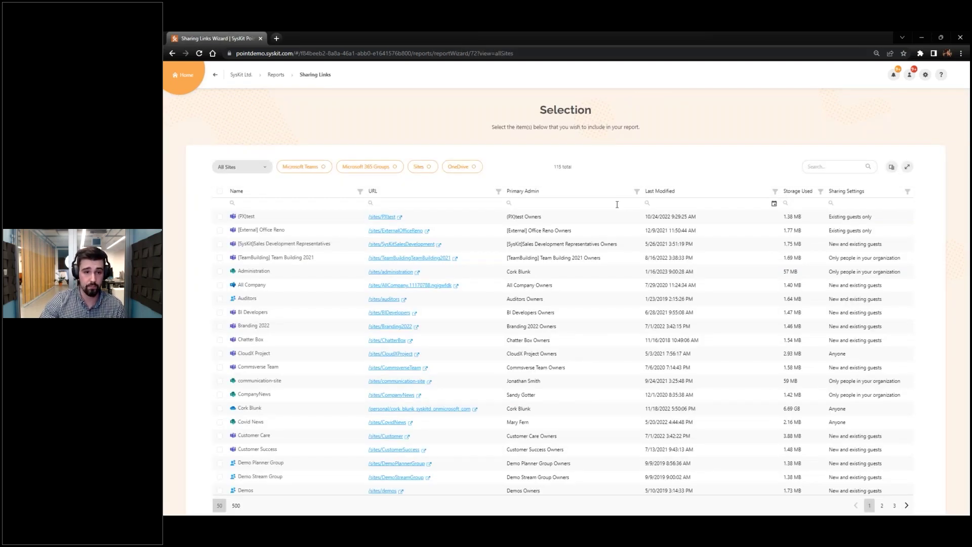
{"action": "left_click", "coordinate": [304, 167]}
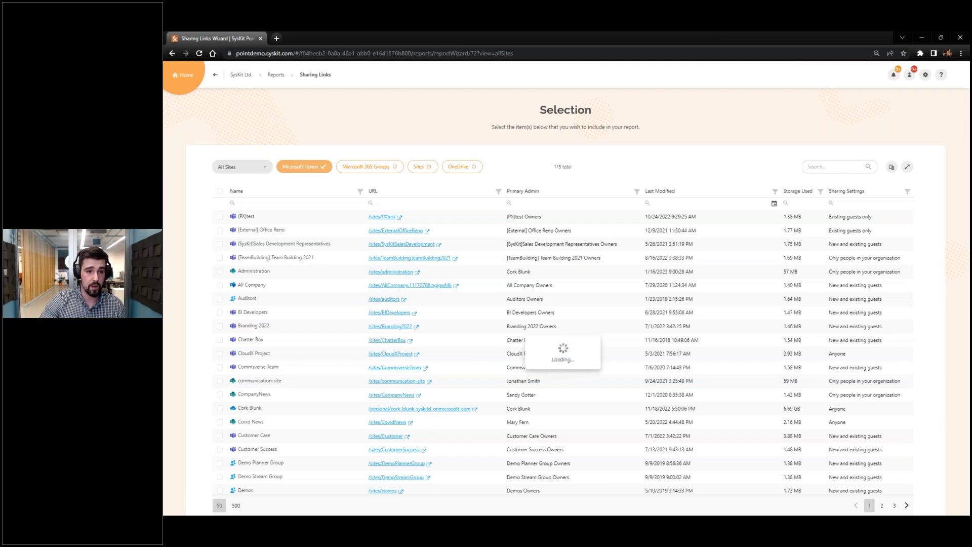
{"action": "left_click", "coordinate": [219, 192]}
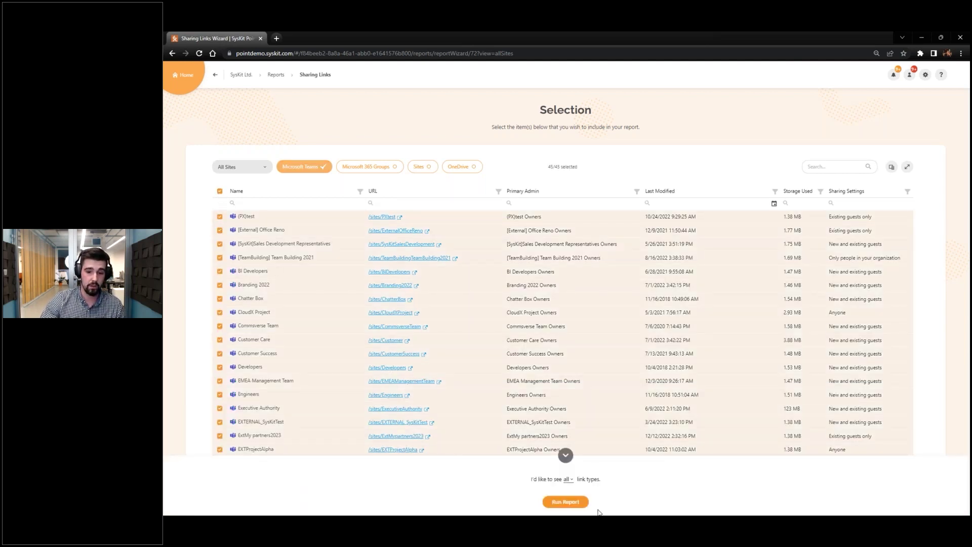
{"action": "left_click", "coordinate": [556, 505]}
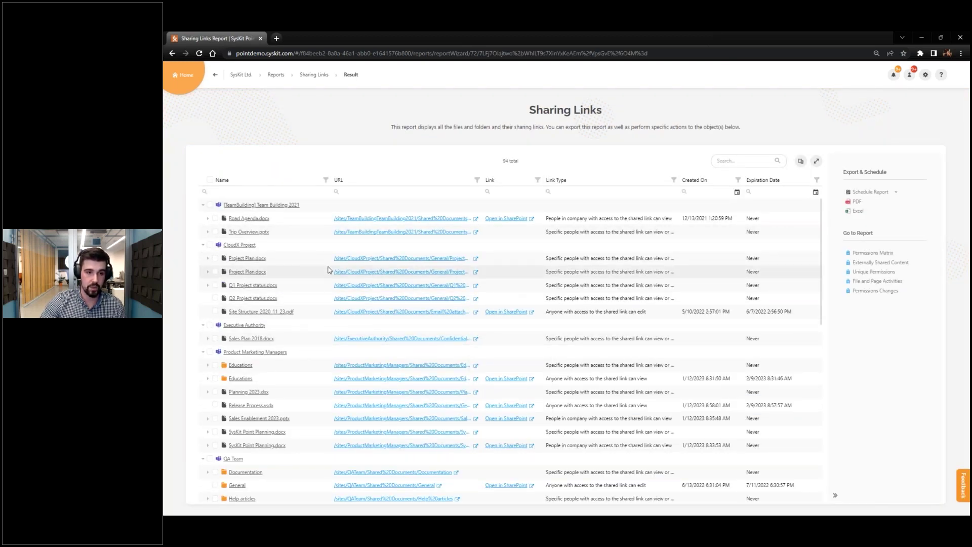
Select all the sharing links in the report to view the bulk removal option, and return to the home page.
{"action": "left_click", "coordinate": [209, 181]}
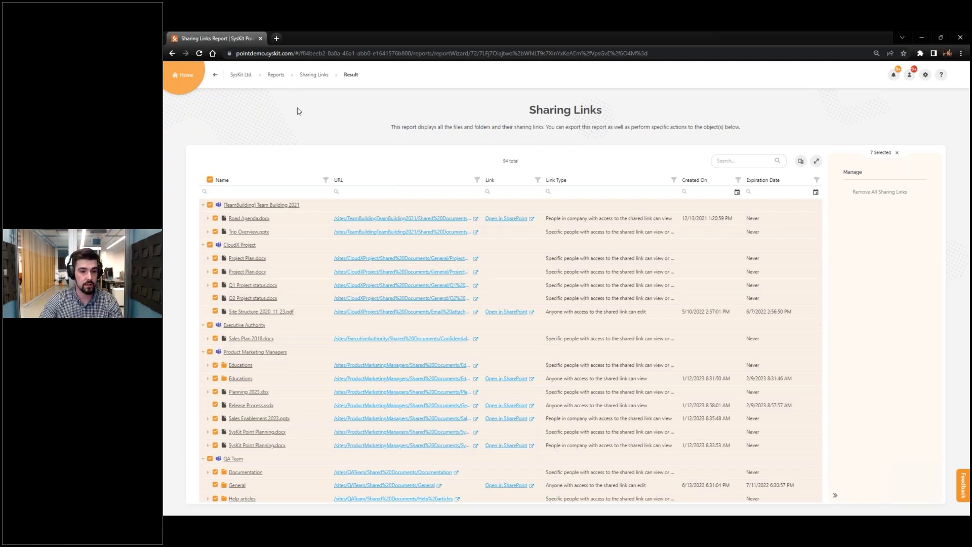
{"action": "left_click", "coordinate": [182, 75]}
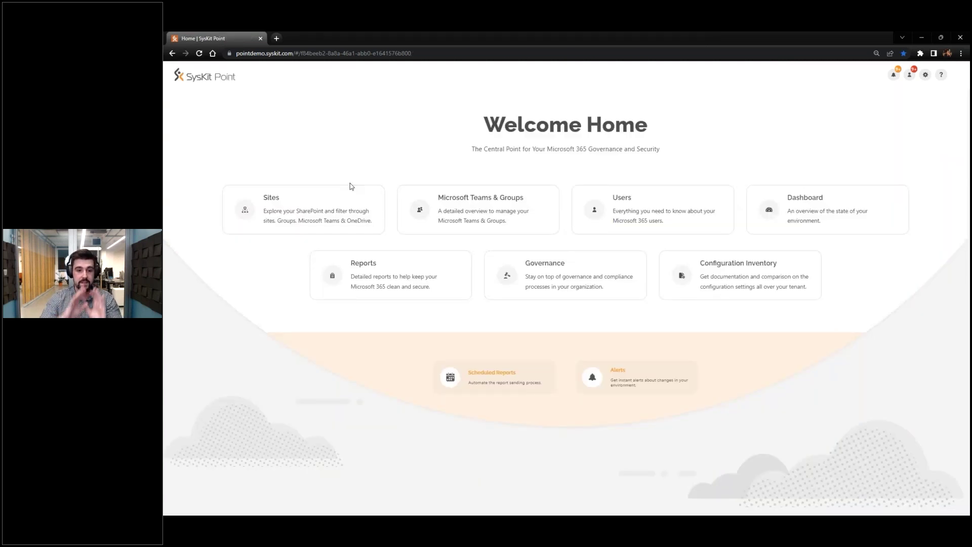